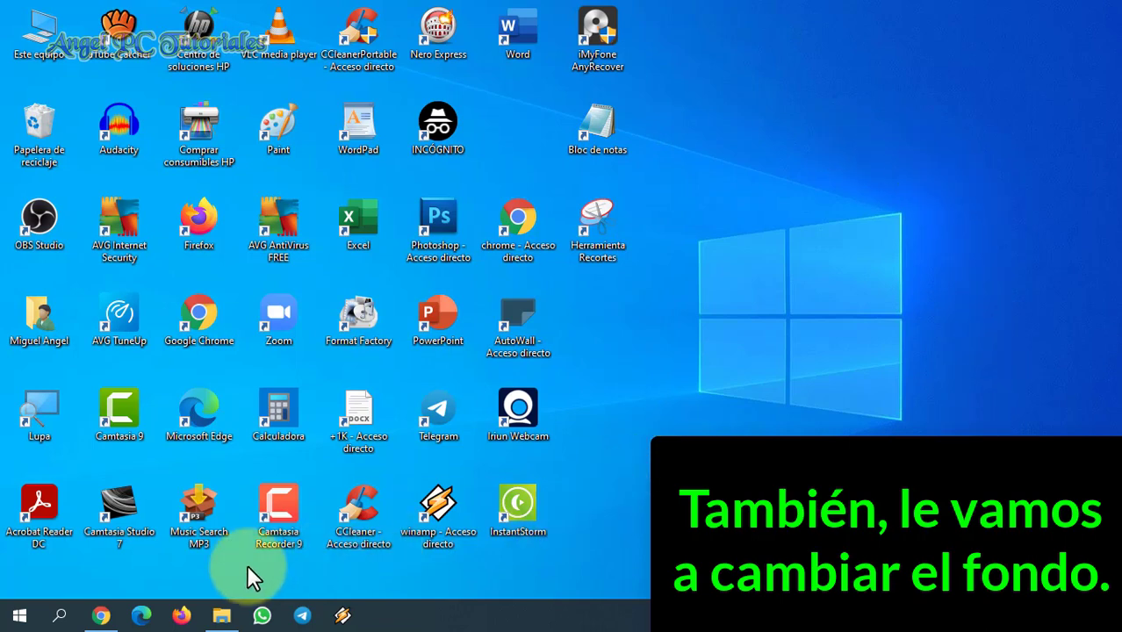
Bring the Chrome window showing the remove.bg home page to the front.
left_click(102, 614)
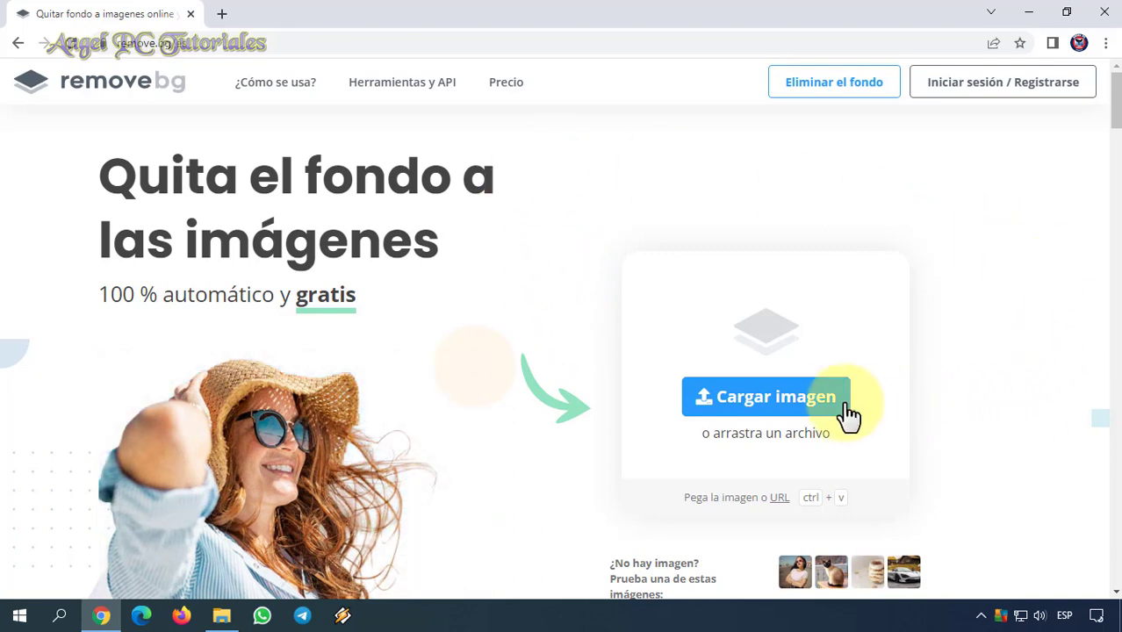
Upload woman-g1ef53cb62_1920 from Descargas to remove.bg for background removal.
left_click(760, 408)
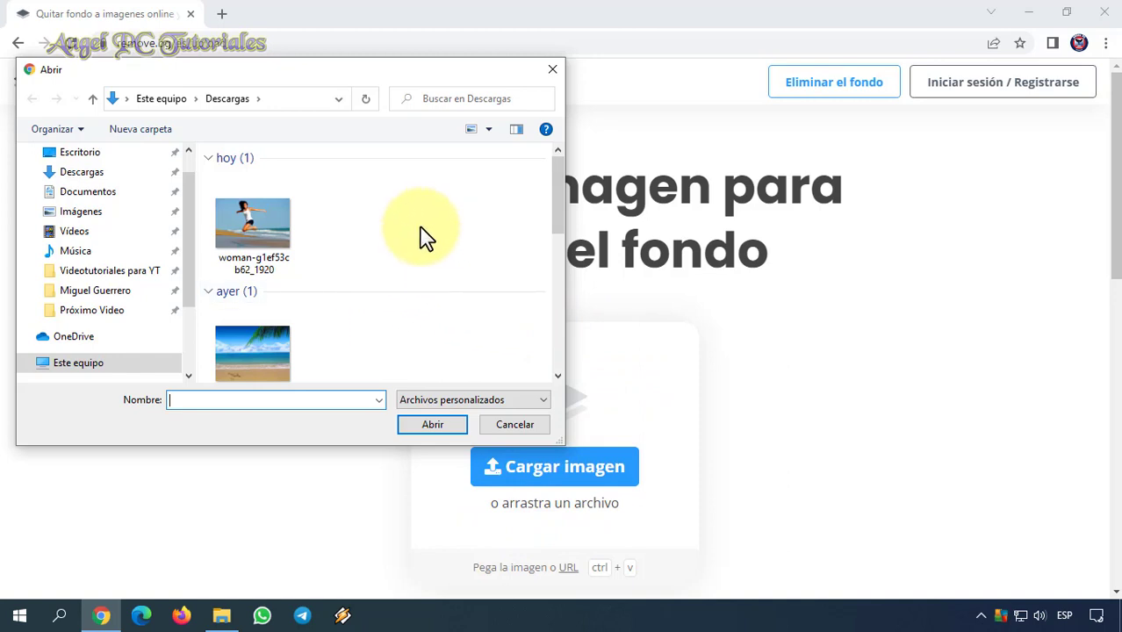
left_click(249, 227)
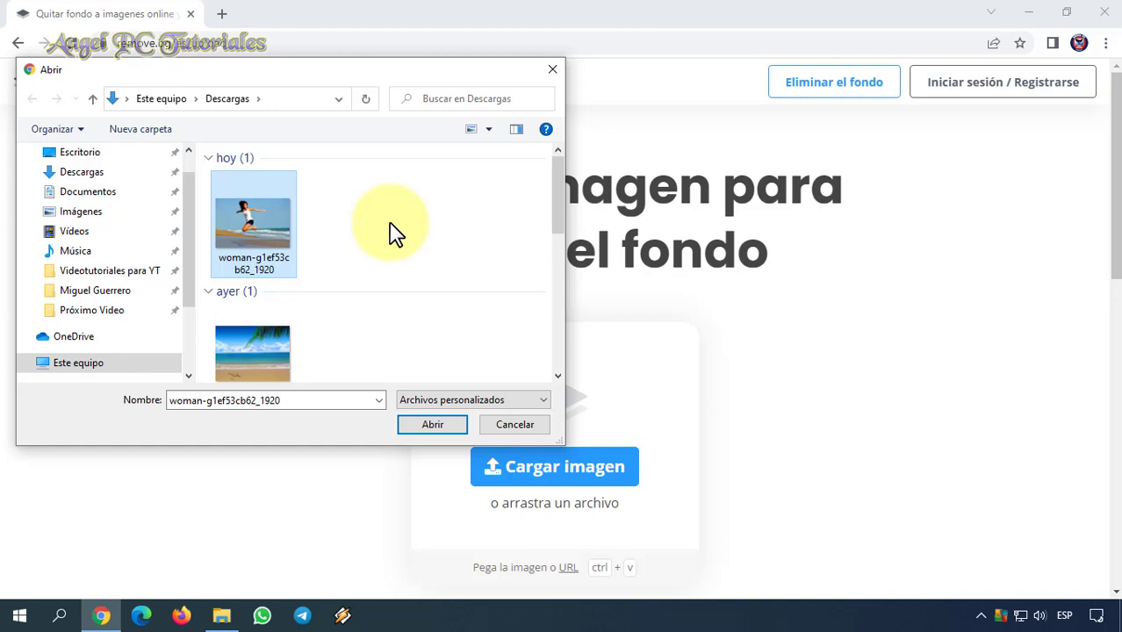
left_click(439, 425)
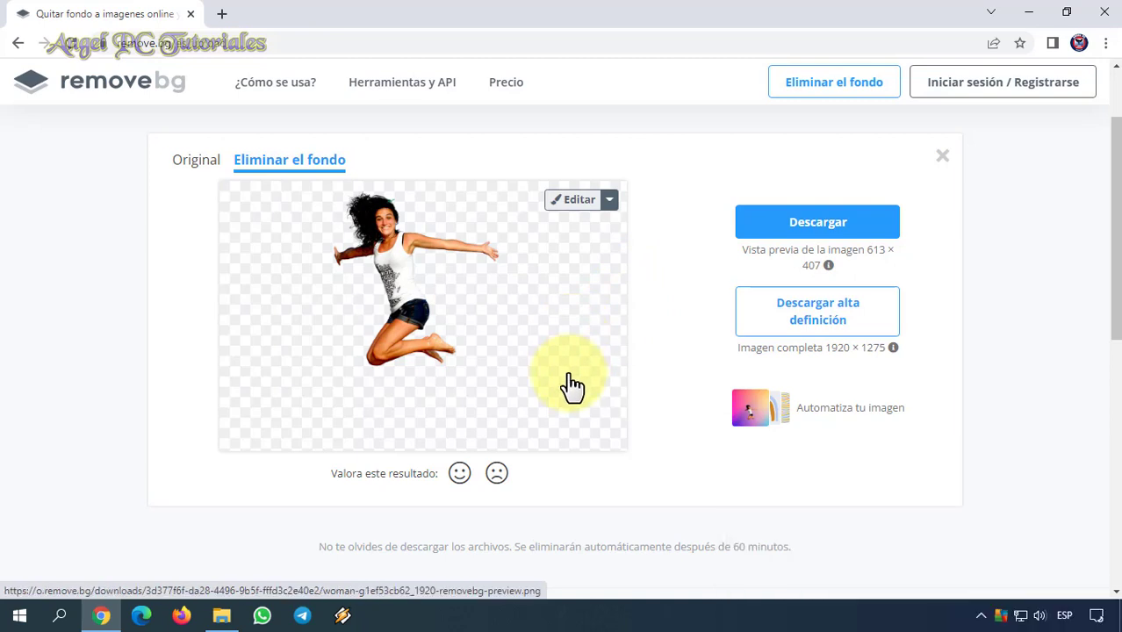
Compare the Original beach photo with the cut-out, then show the Editar options.
left_click(186, 167)
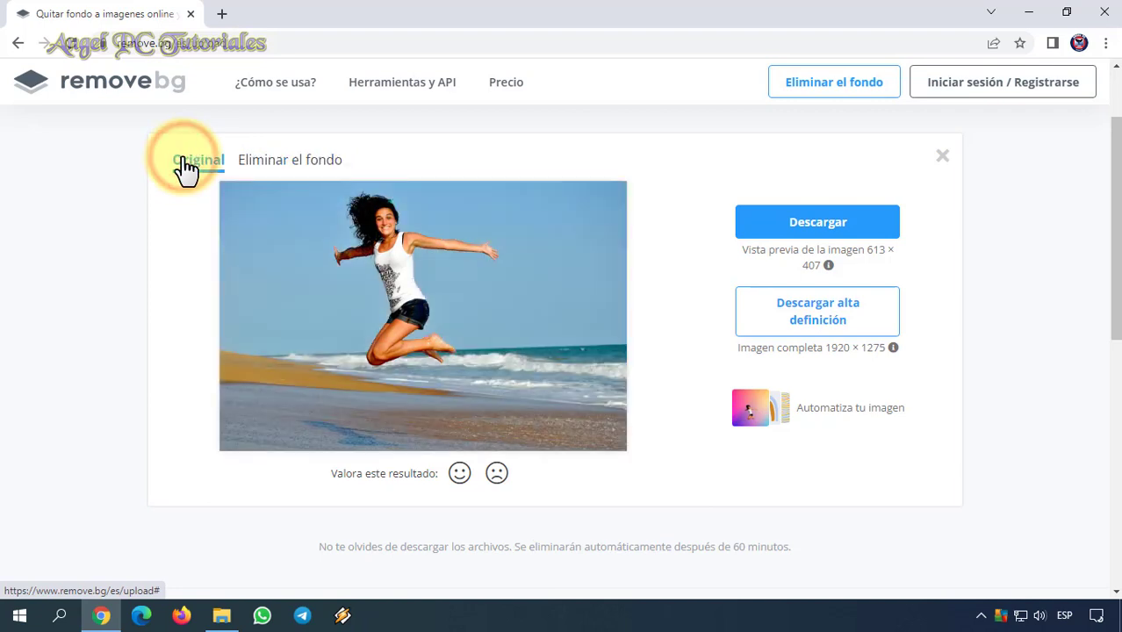
left_click(289, 168)
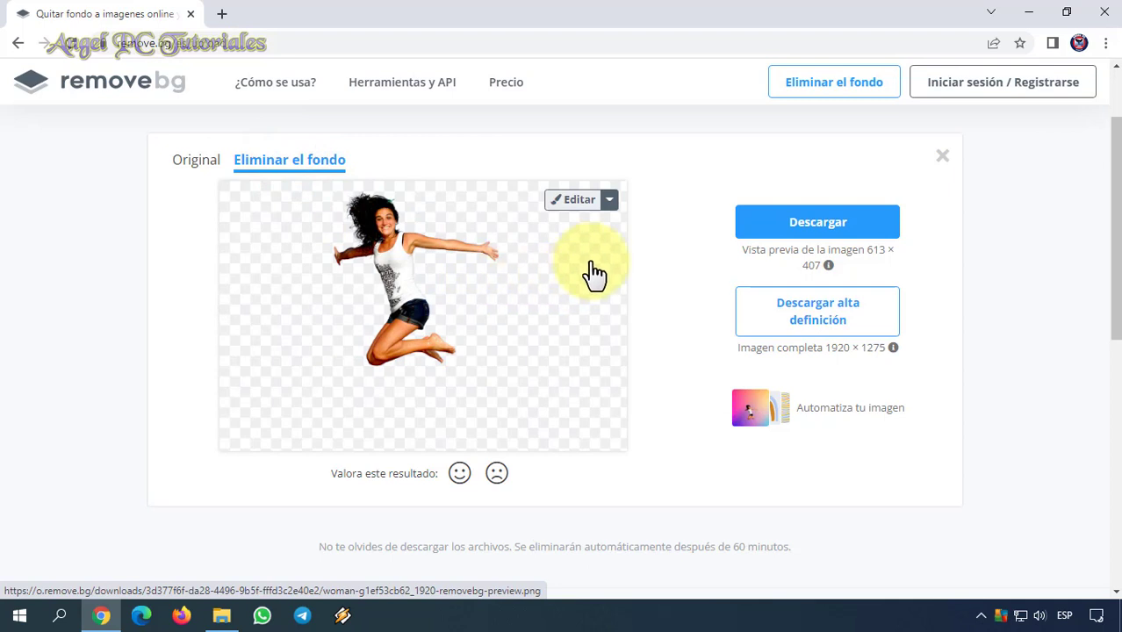
left_click(609, 207)
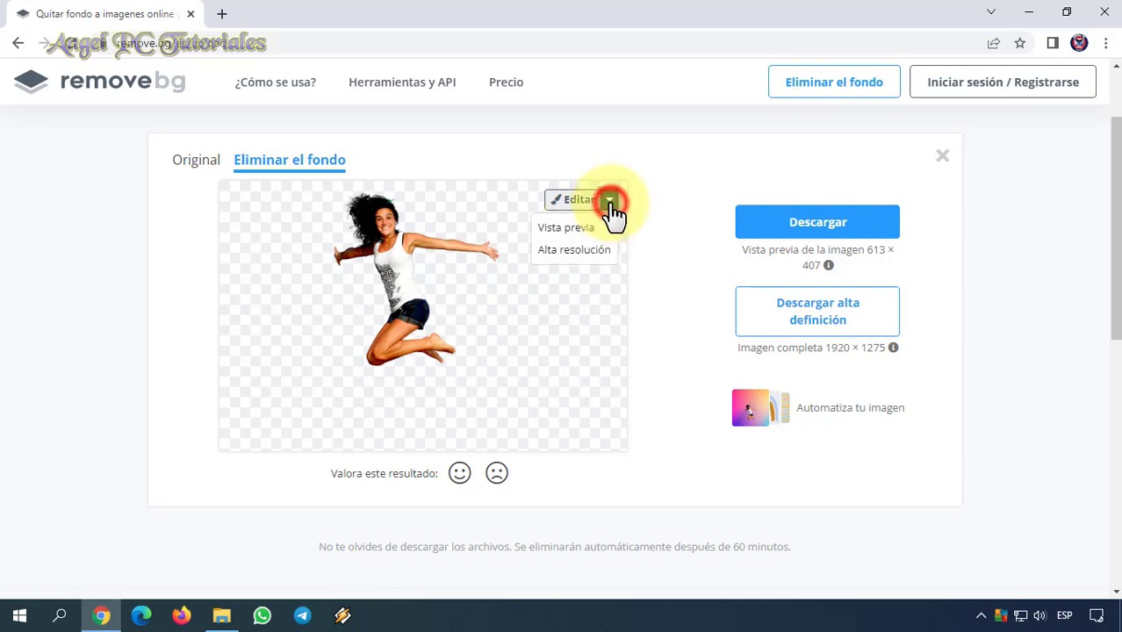
Open the Vista previa cut-out in the editor and zoom to 220% on her head and arms.
left_click(571, 230)
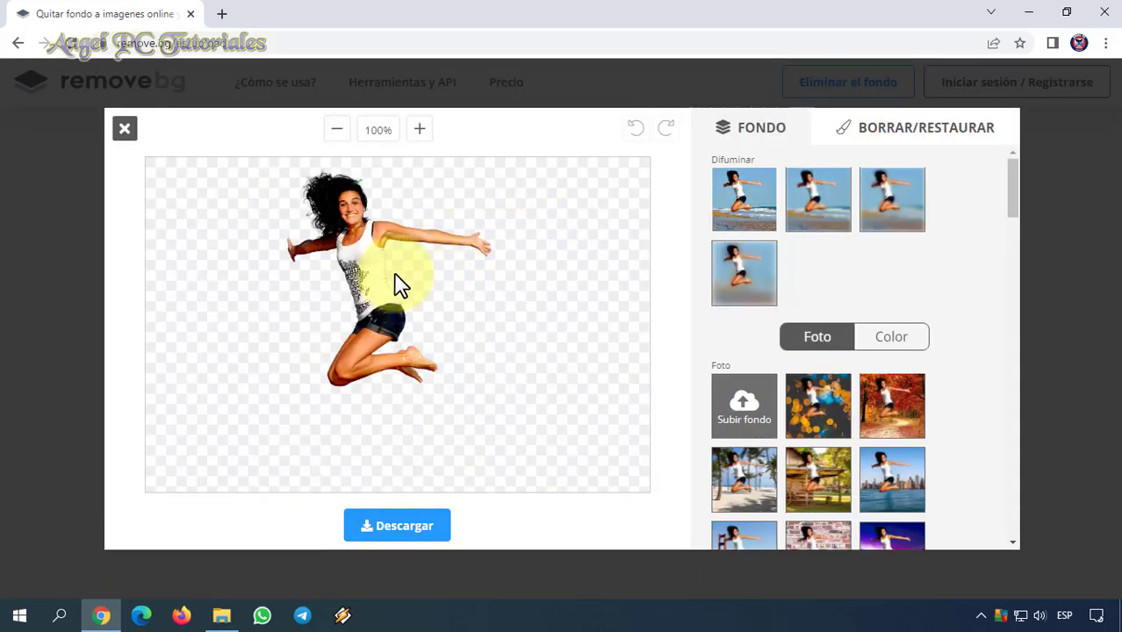
left_click(421, 133)
left_click(421, 134)
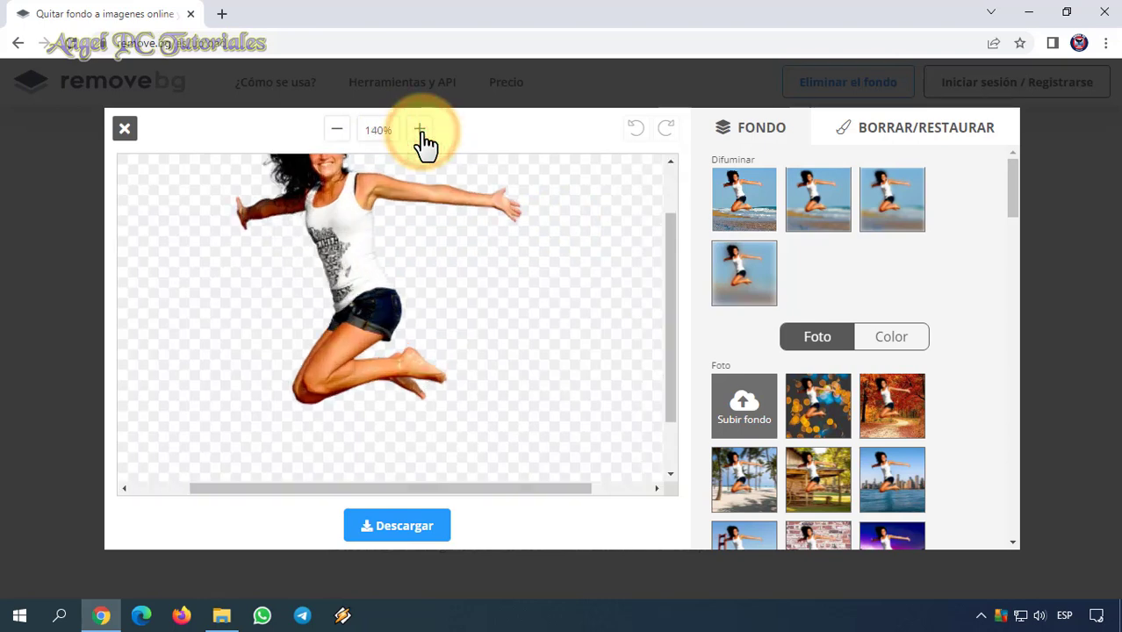
left_click(420, 132)
left_click(421, 132)
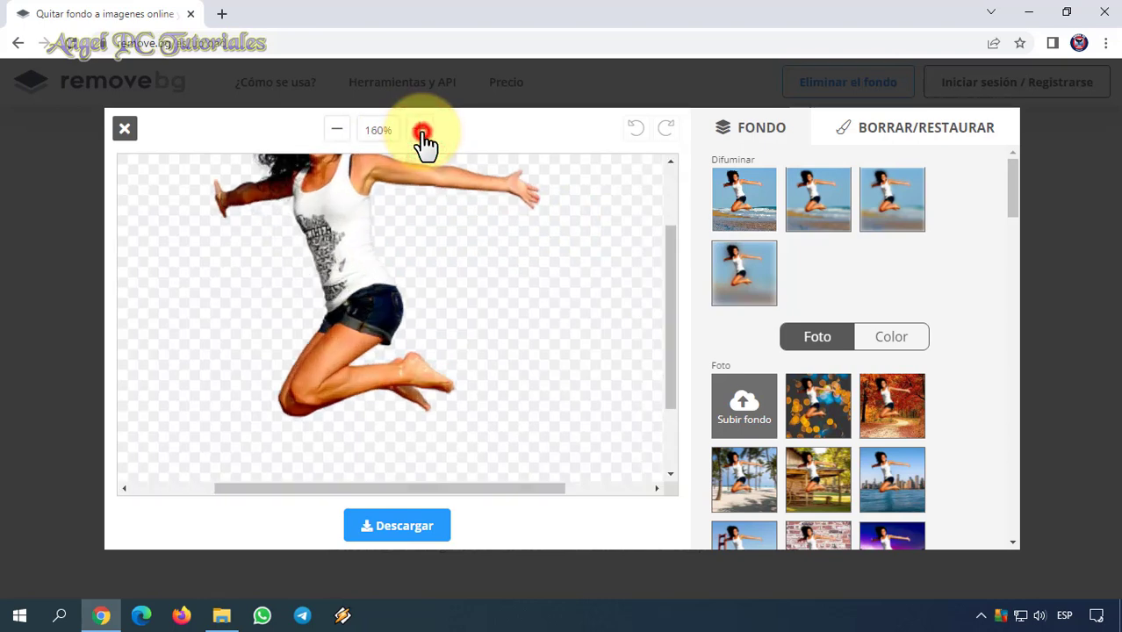
left_click(370, 190)
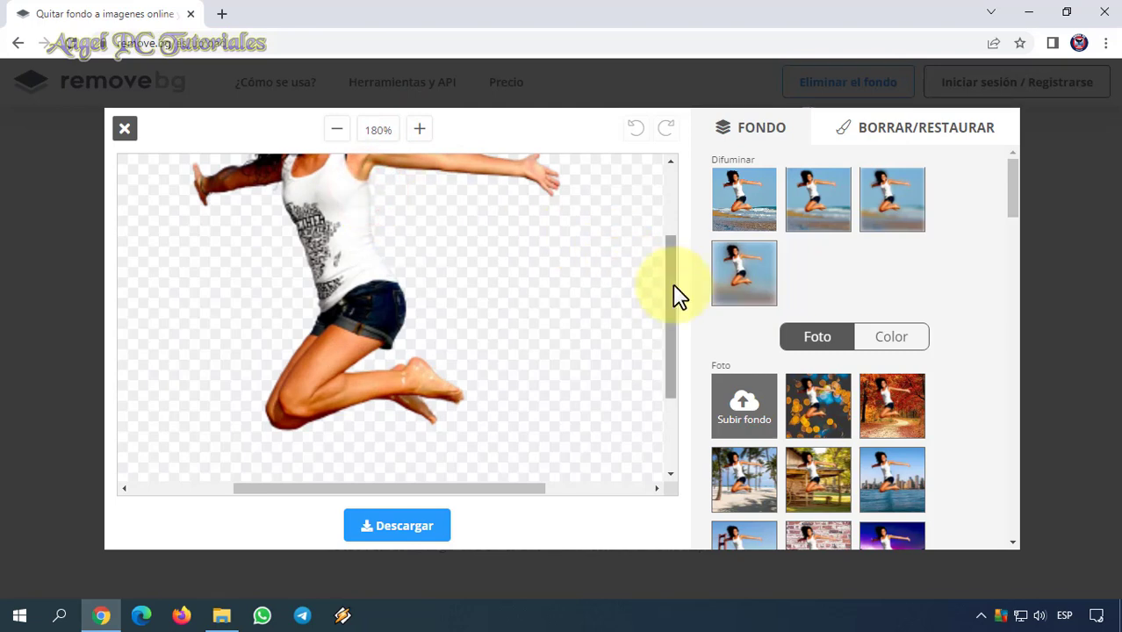
left_click_drag(678, 294, 675, 215)
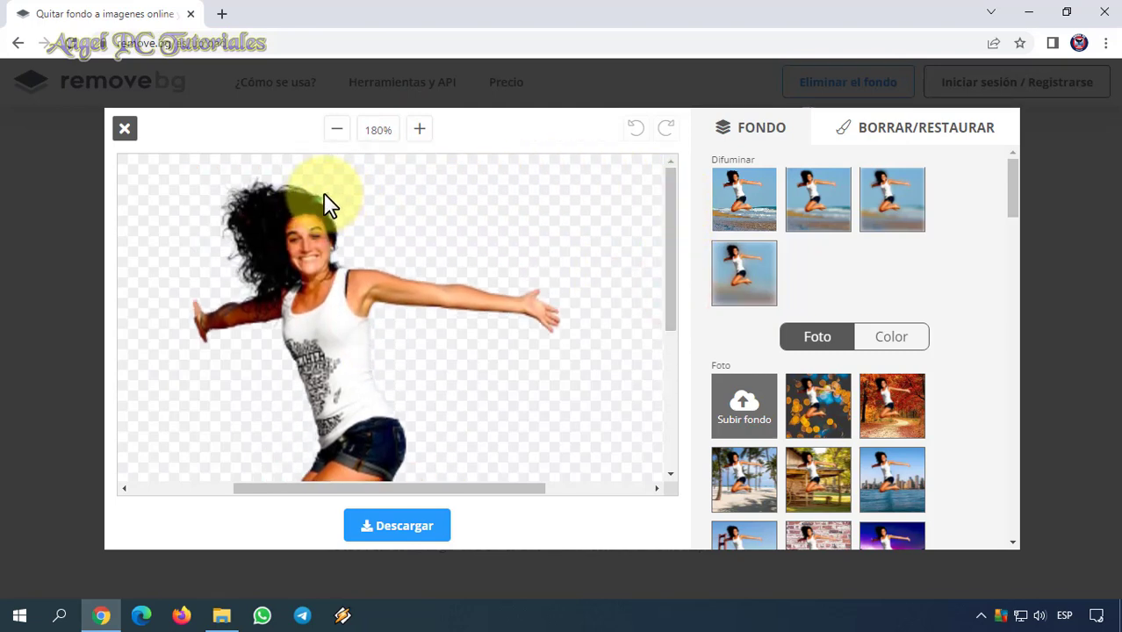
left_click(419, 129)
left_click(419, 129)
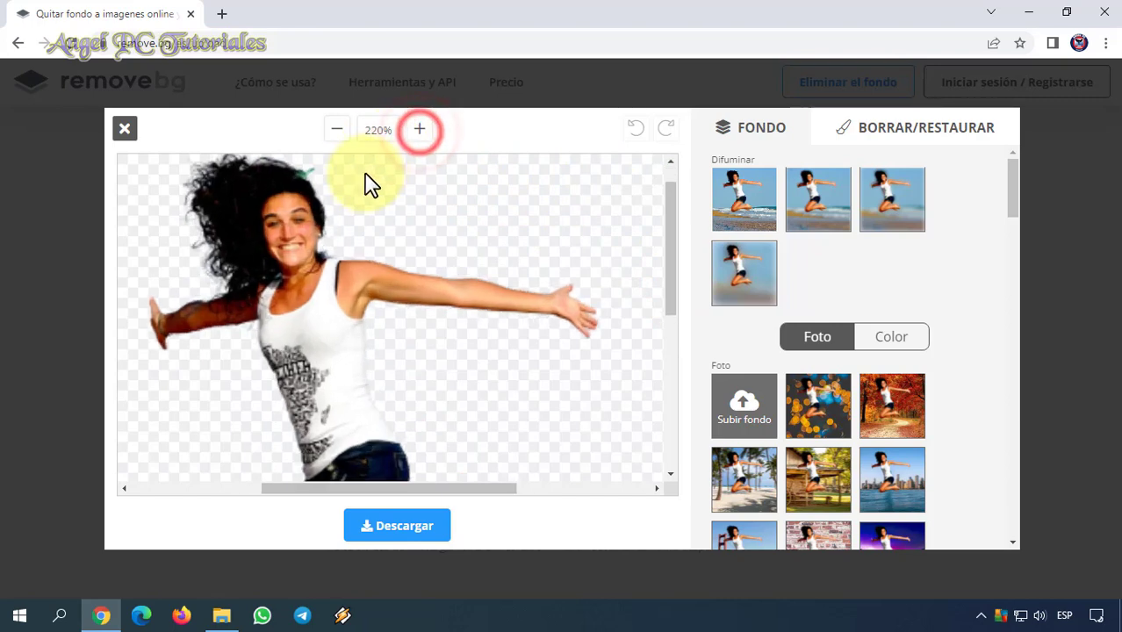
left_click_drag(669, 245, 672, 197)
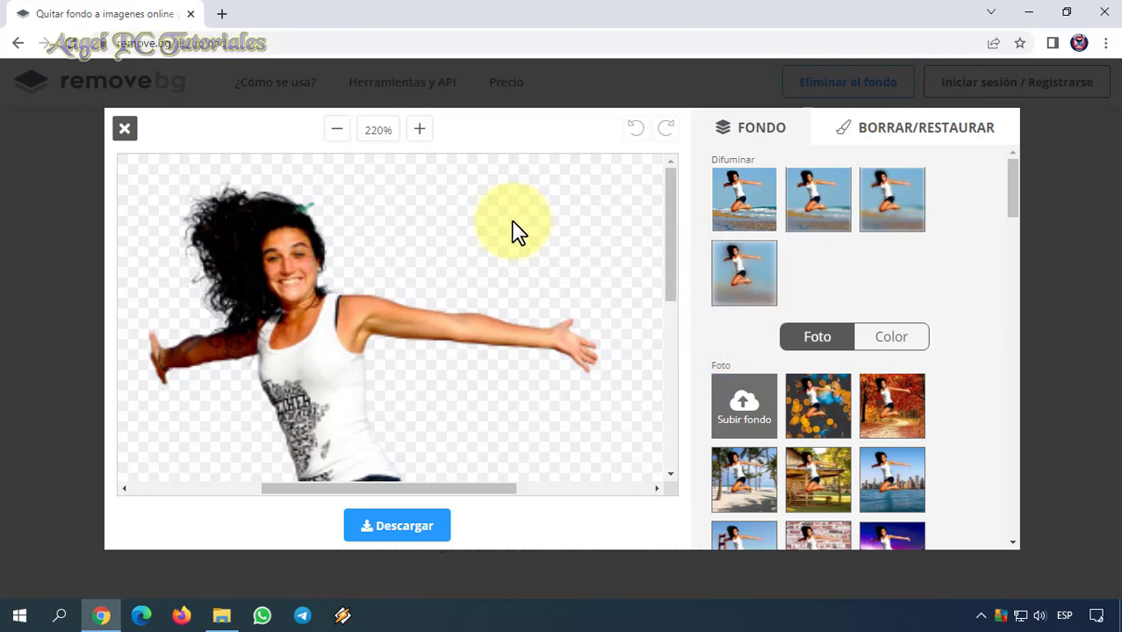
Switch to BORRAR/RESTAURAR and adjust the Tamaño del pincel brush size.
left_click(895, 130)
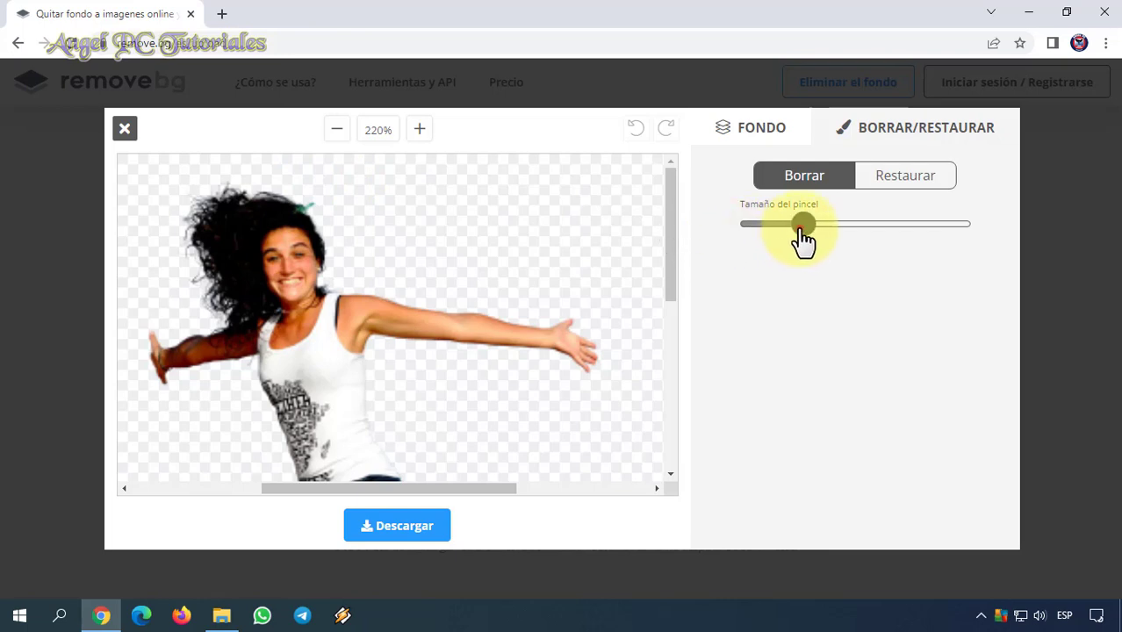
left_click_drag(801, 224, 763, 224)
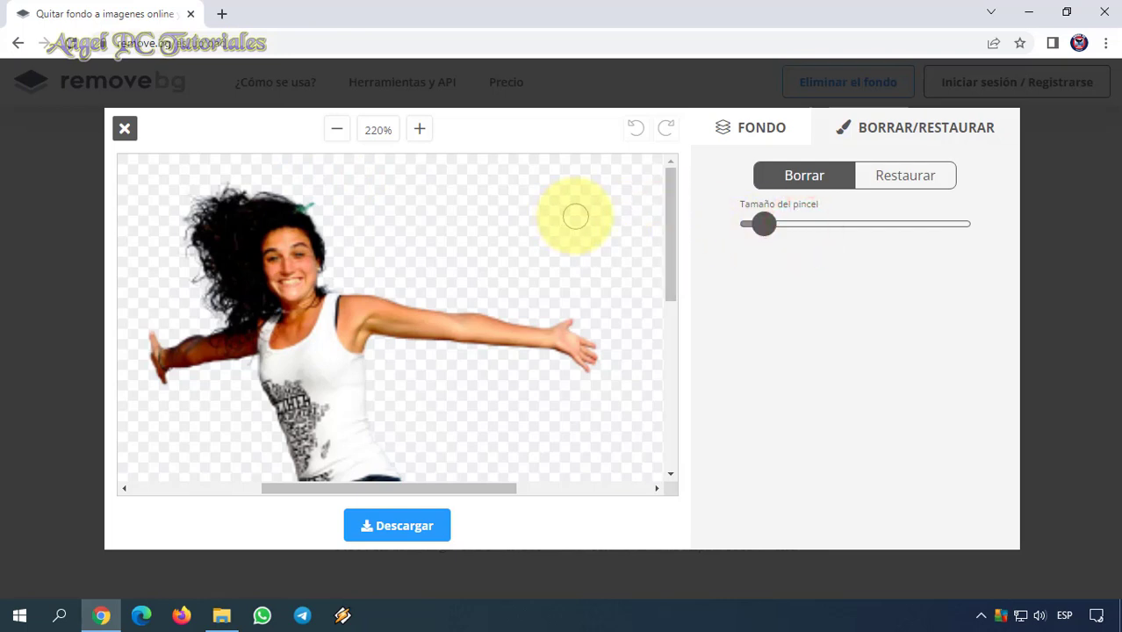
left_click_drag(763, 224, 864, 227)
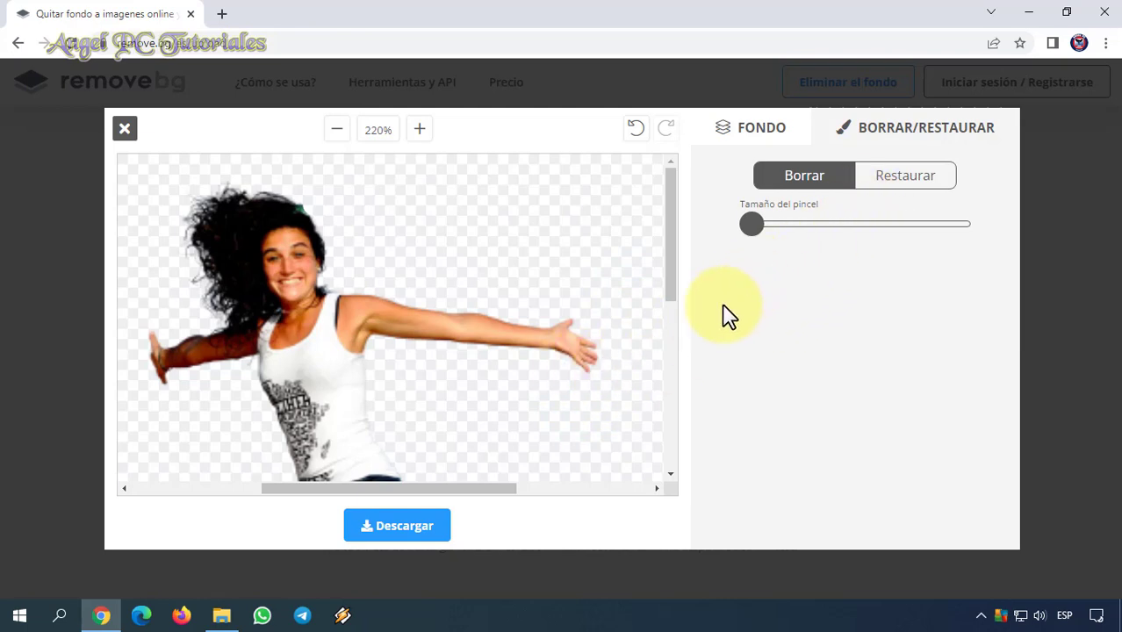
Paint a test Restaurar stroke right of her head with a slightly larger brush, then undo it.
left_click(899, 181)
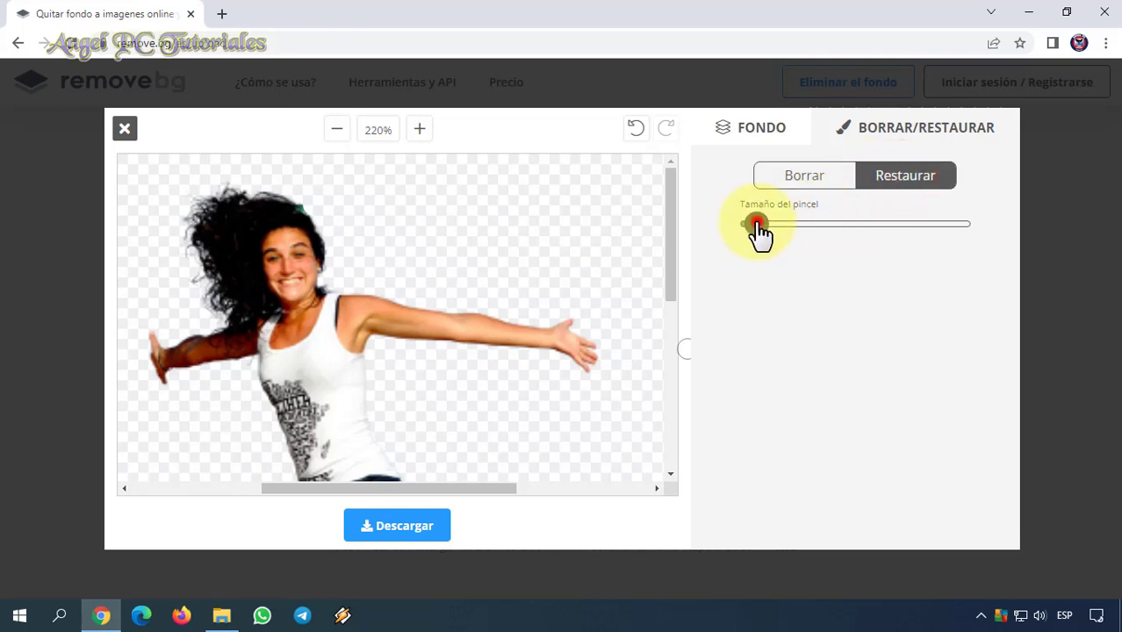
mouse_move(756, 227)
left_mouse_down()
mouse_move(846, 238)
mouse_move(772, 251)
mouse_move(768, 227)
left_mouse_up()
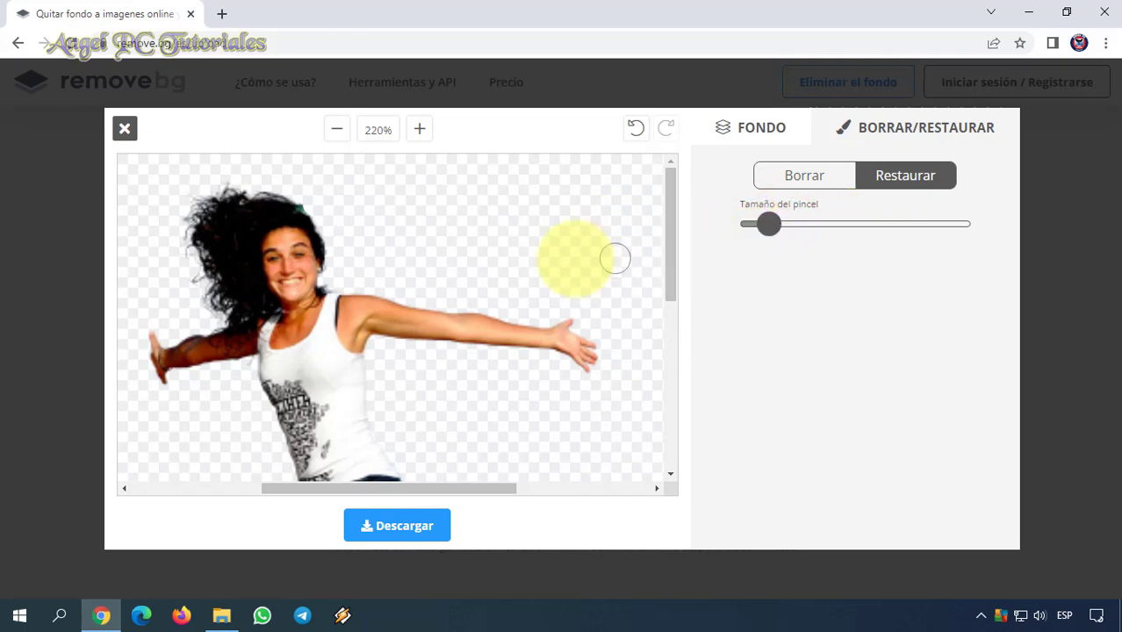
mouse_move(602, 262)
left_mouse_down()
mouse_move(559, 229)
mouse_move(538, 238)
mouse_move(591, 276)
mouse_move(620, 264)
mouse_move(593, 231)
left_mouse_up()
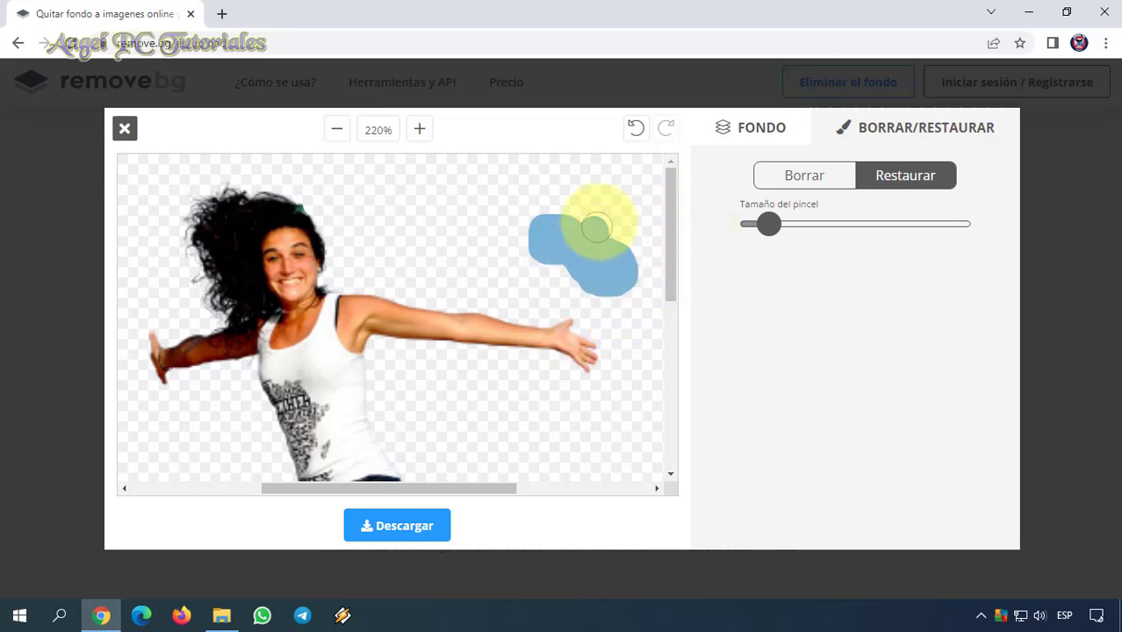
left_click(636, 133)
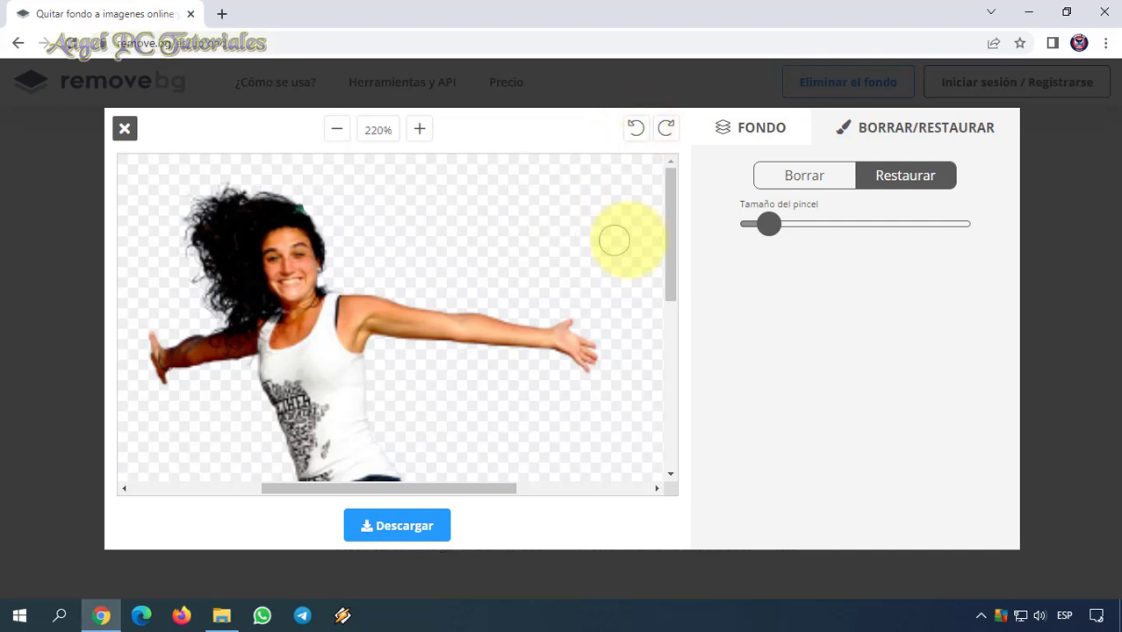
Zoom the cut-out back out to 100% to see the whole image.
left_click(340, 132)
left_click(340, 131)
left_click(339, 131)
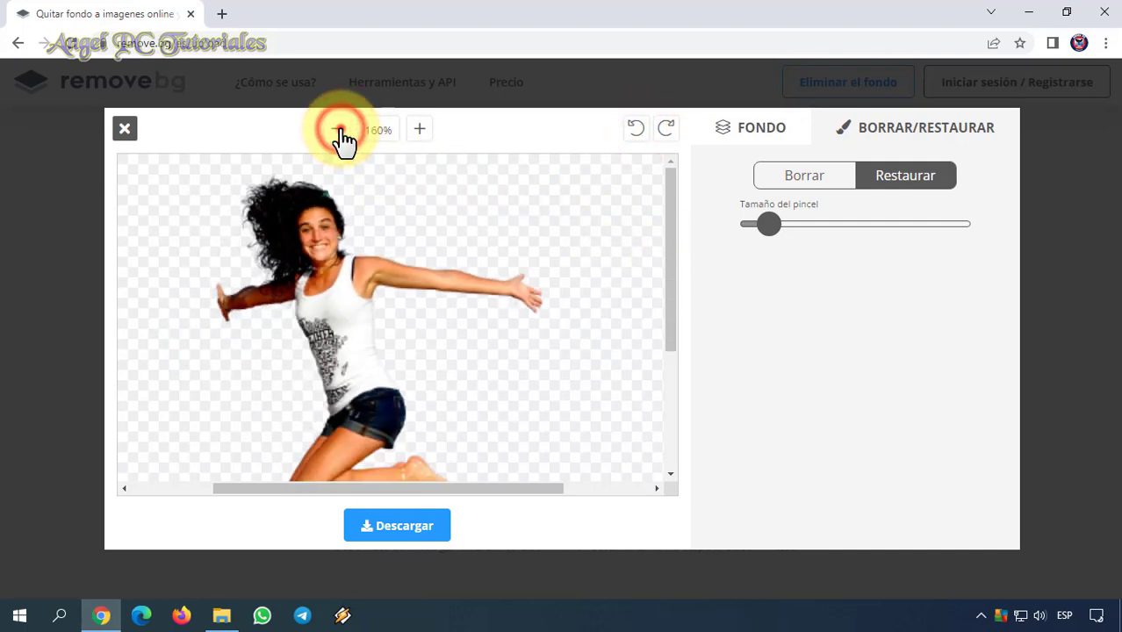
left_click(339, 132)
left_click(339, 131)
left_click(340, 132)
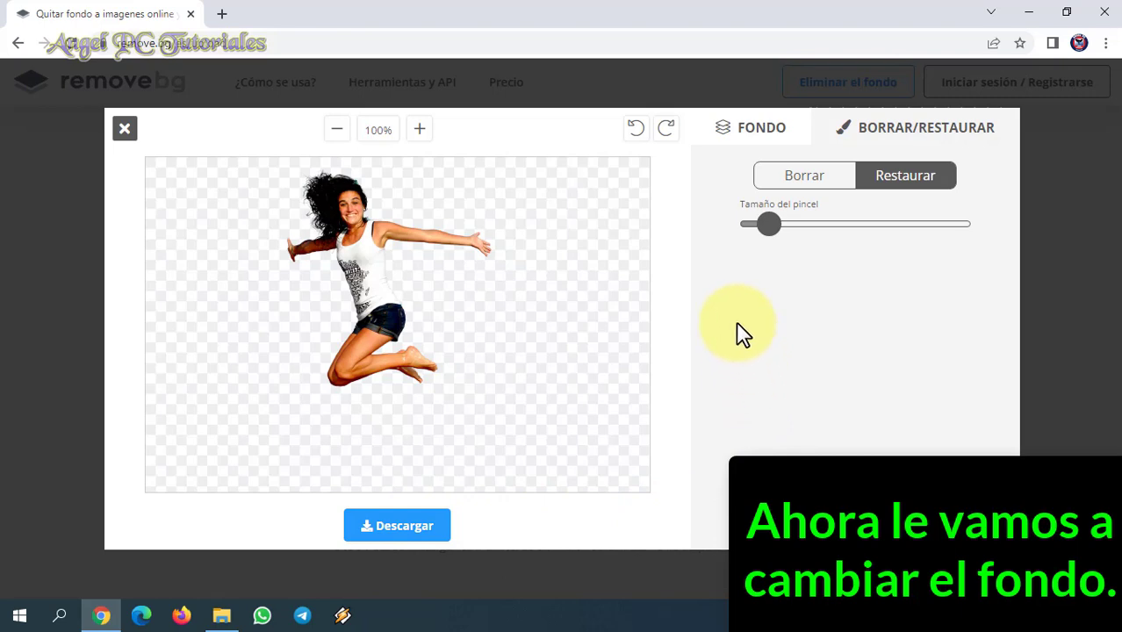
Pick the autumn forest photo from the Fondo photo thumbnails as the background.
left_click(761, 131)
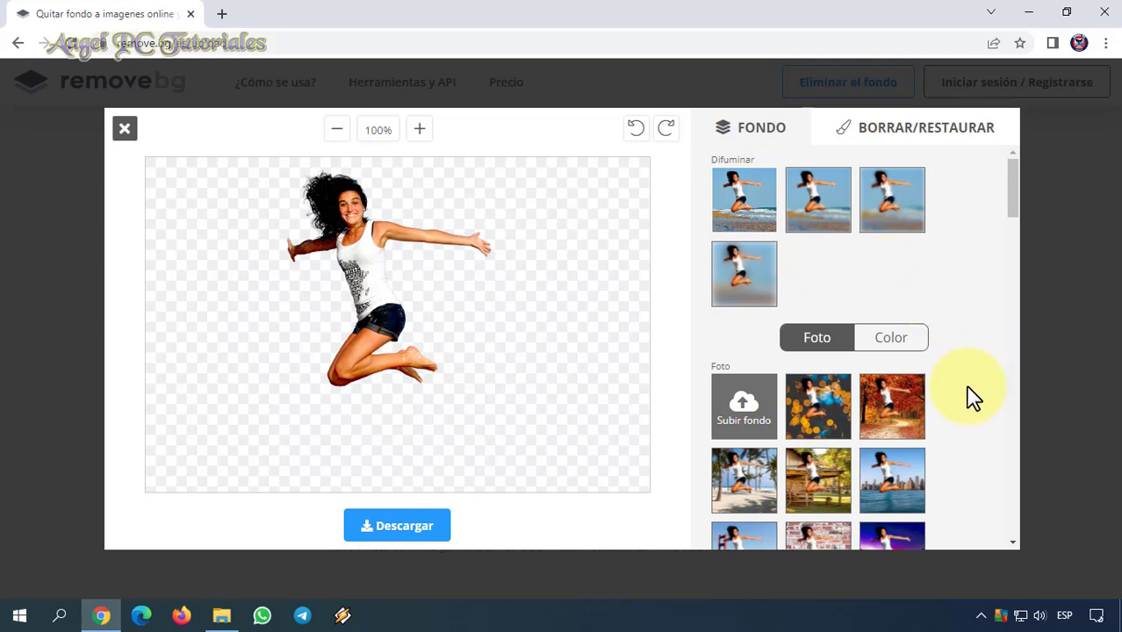
scroll(867, 427, "down", 1)
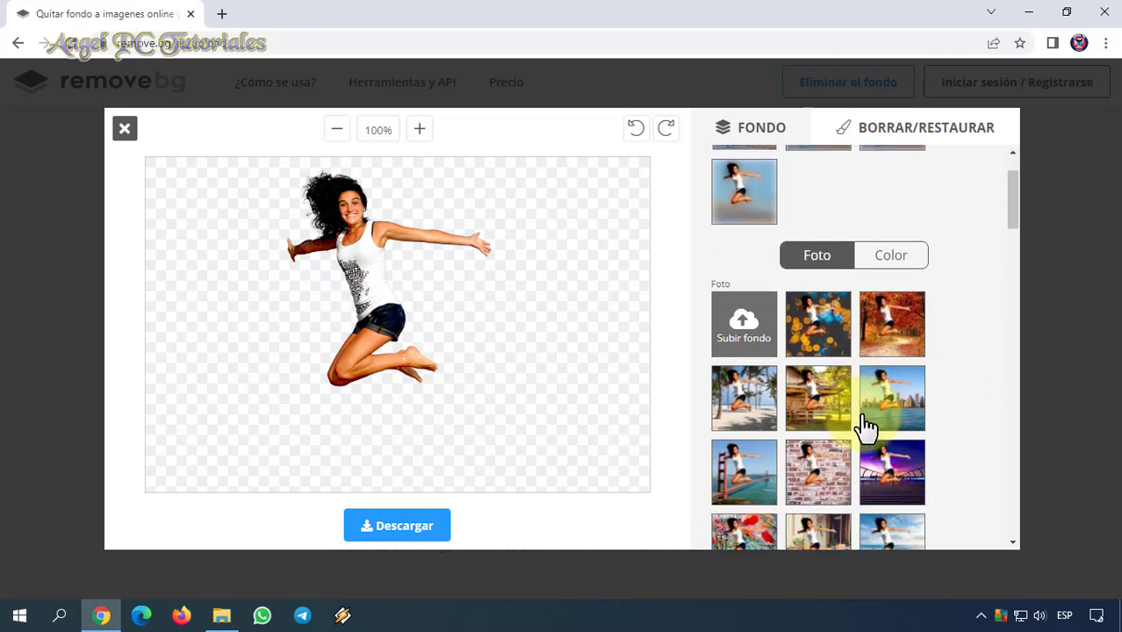
scroll(867, 427, "down", 2)
scroll(867, 427, "down", 2)
scroll(867, 427, "down", 2)
scroll(867, 428, "down", 2)
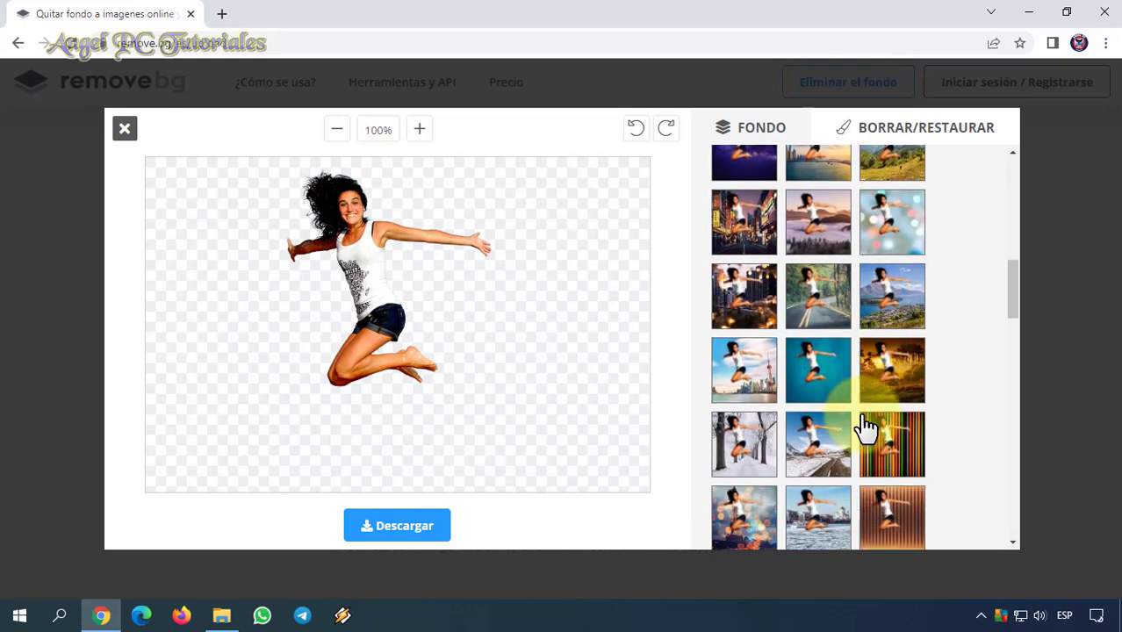
scroll(867, 427, "down", 1)
scroll(865, 430, "down", 1)
scroll(863, 433, "down", 1)
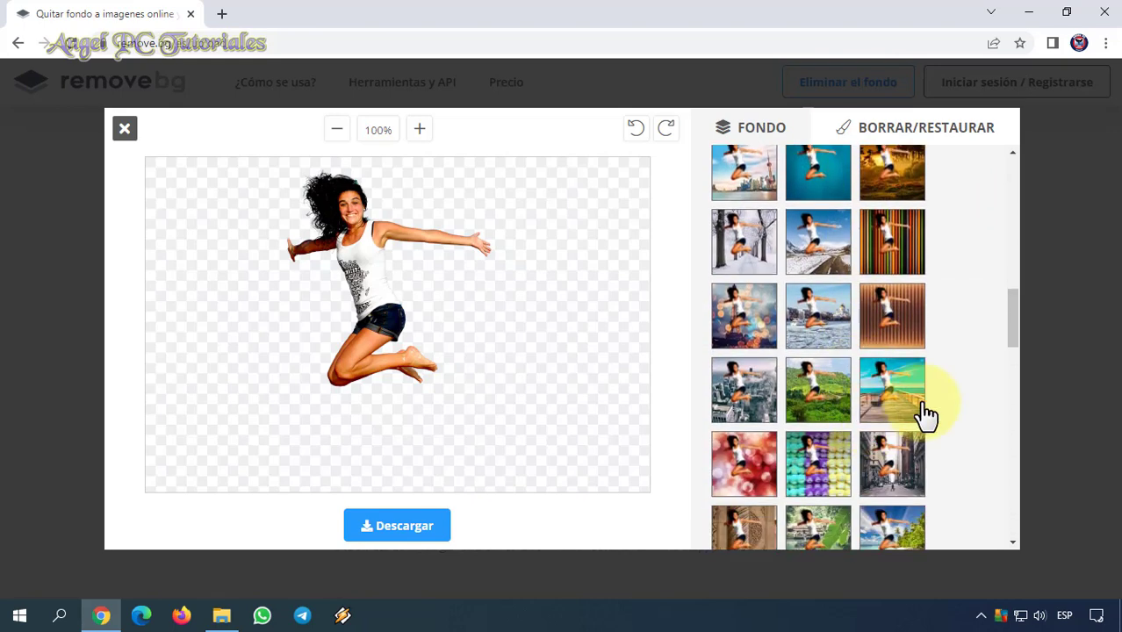
scroll(924, 414, "down", 2)
scroll(924, 414, "down", 2)
scroll(922, 429, "down", 2)
scroll(922, 427, "down", 2)
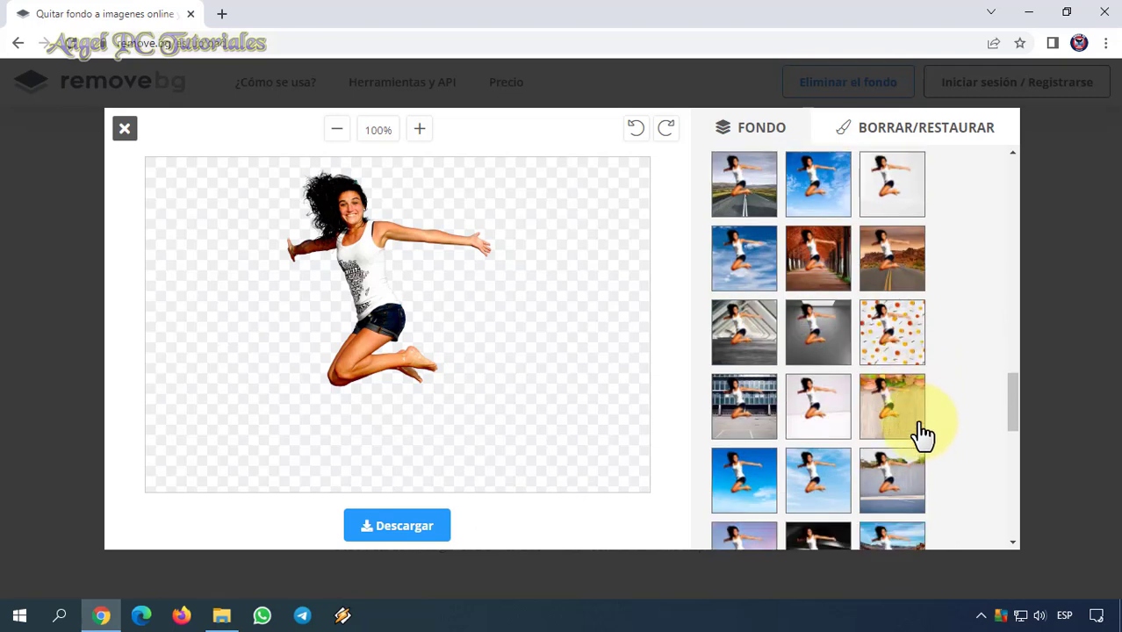
scroll(920, 433, "down", 2)
scroll(920, 434, "down", 2)
scroll(922, 437, "down", 2)
scroll(922, 439, "down", 2)
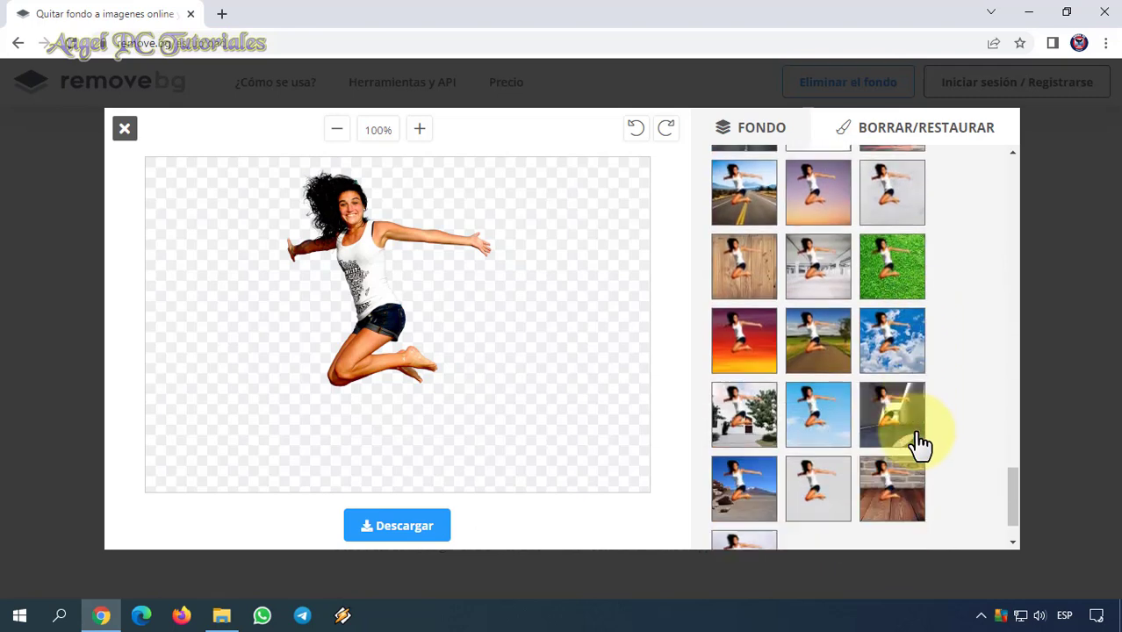
scroll(922, 444, "down", 1)
scroll(926, 446, "up", 5)
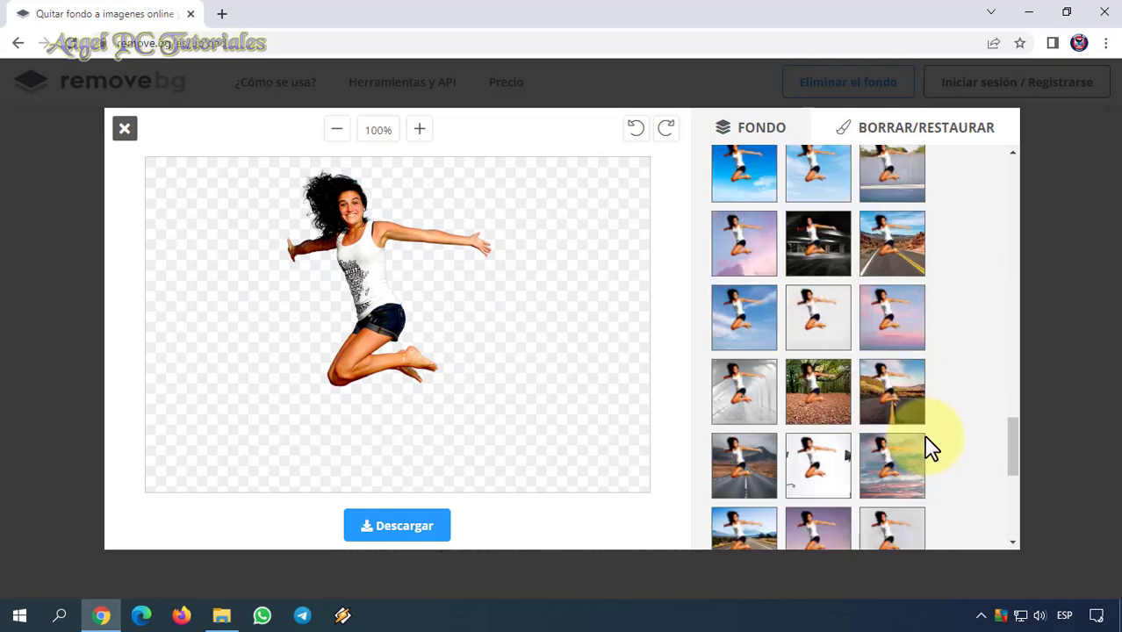
left_click(826, 395)
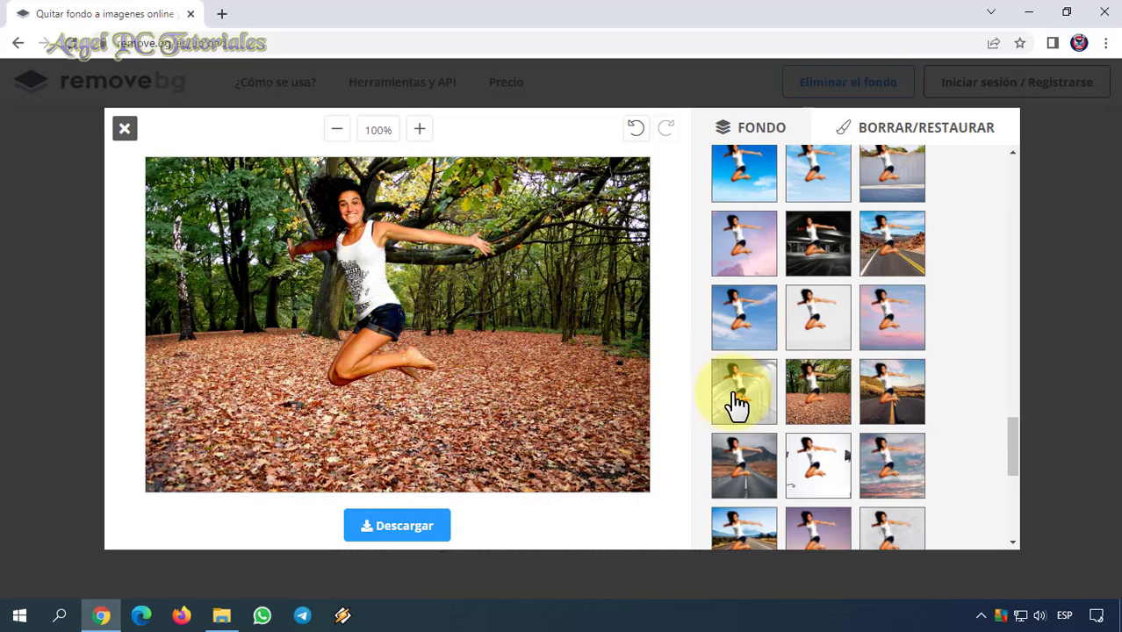
Pick the desert road thumbnail as the background and scroll the photo list back to the top.
left_click(881, 250)
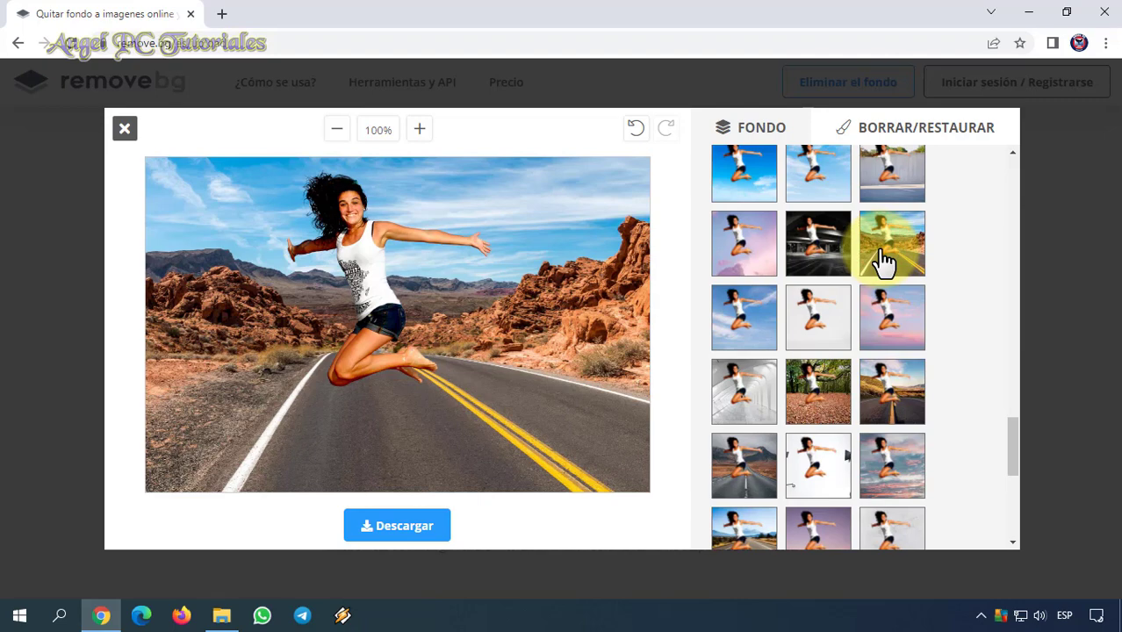
scroll(959, 413, "up", 7)
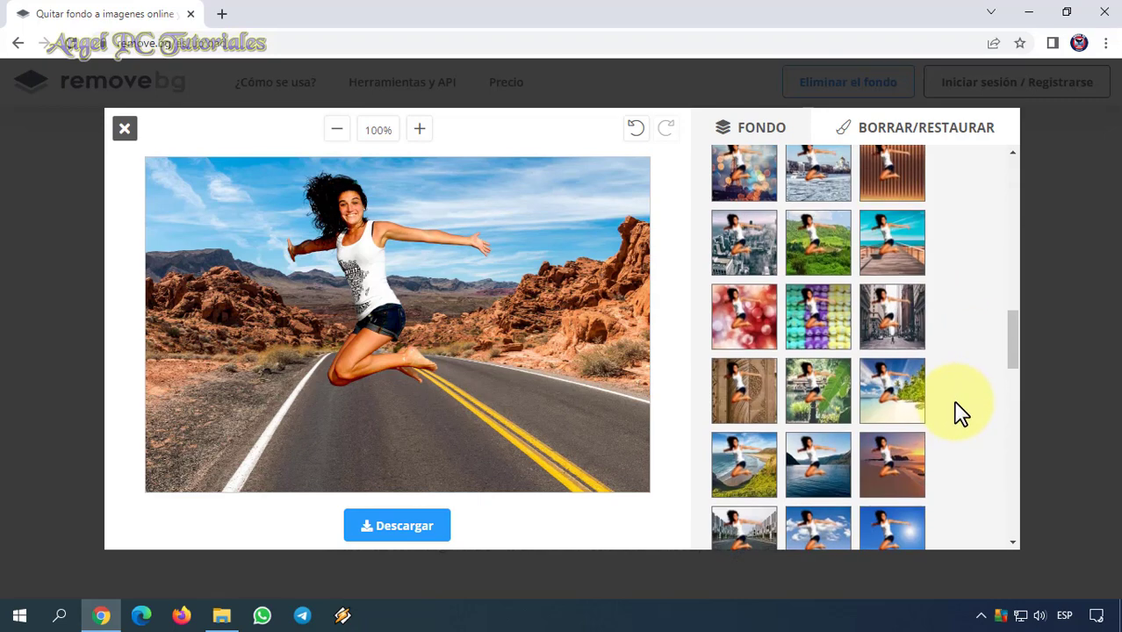
scroll(960, 412, "up", 3)
scroll(960, 412, "up", 4)
scroll(960, 413, "up", 4)
scroll(959, 413, "up", 2)
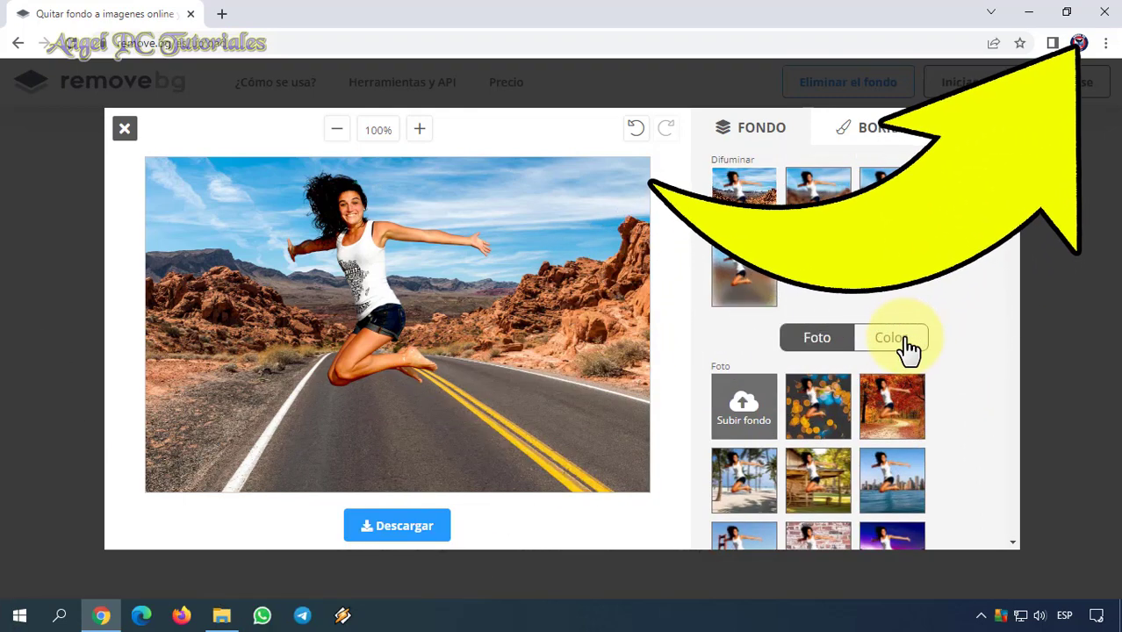
Switch the Fondo panel to Color and choose the yellow swatch.
left_click(907, 347)
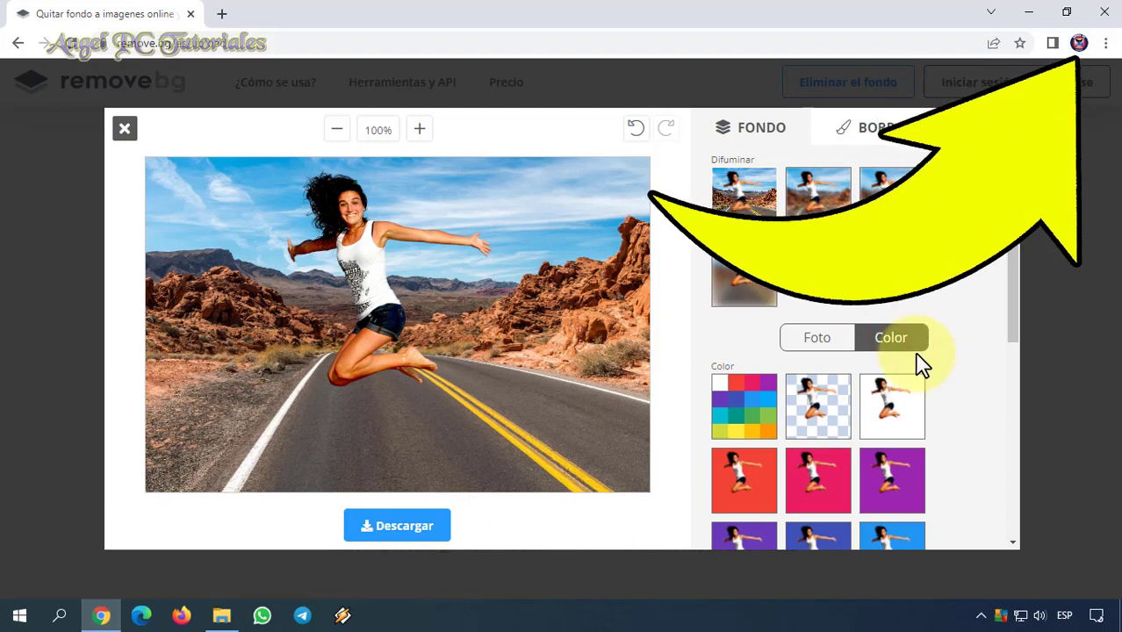
scroll(959, 369, "down", 2)
scroll(958, 375, "down", 1)
scroll(959, 376, "down", 2)
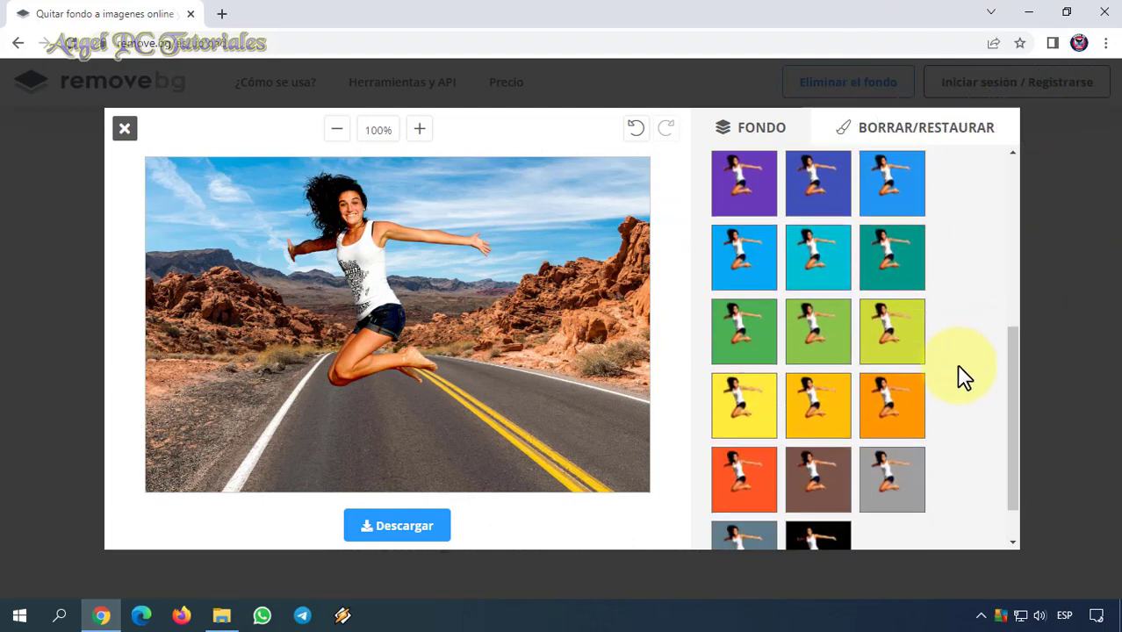
scroll(945, 388, "up", 3)
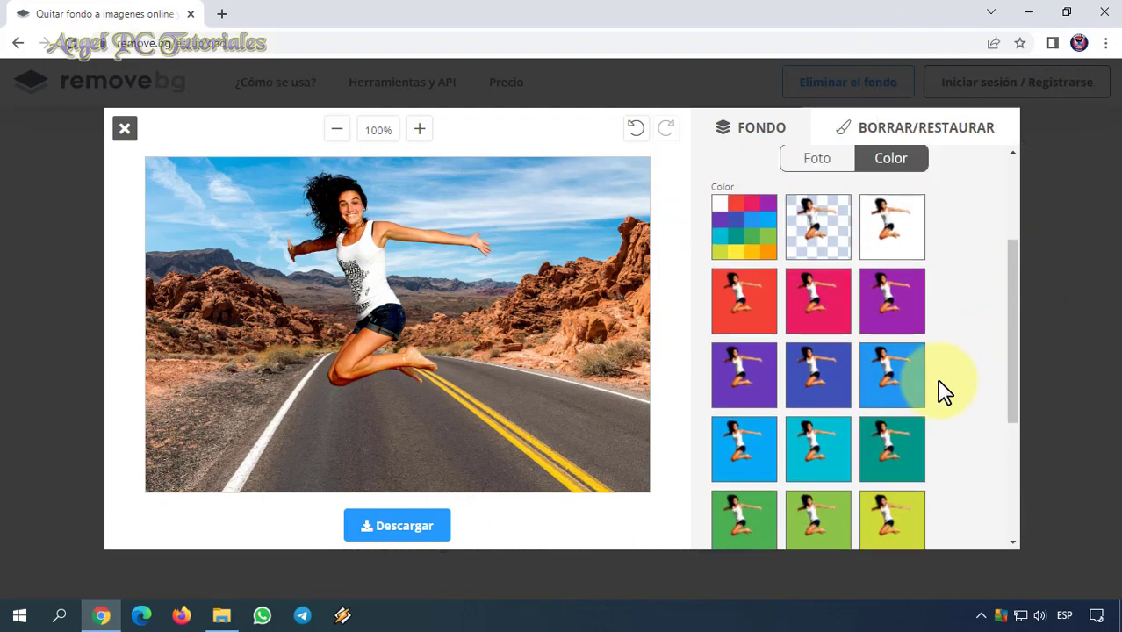
scroll(943, 390, "down", 2)
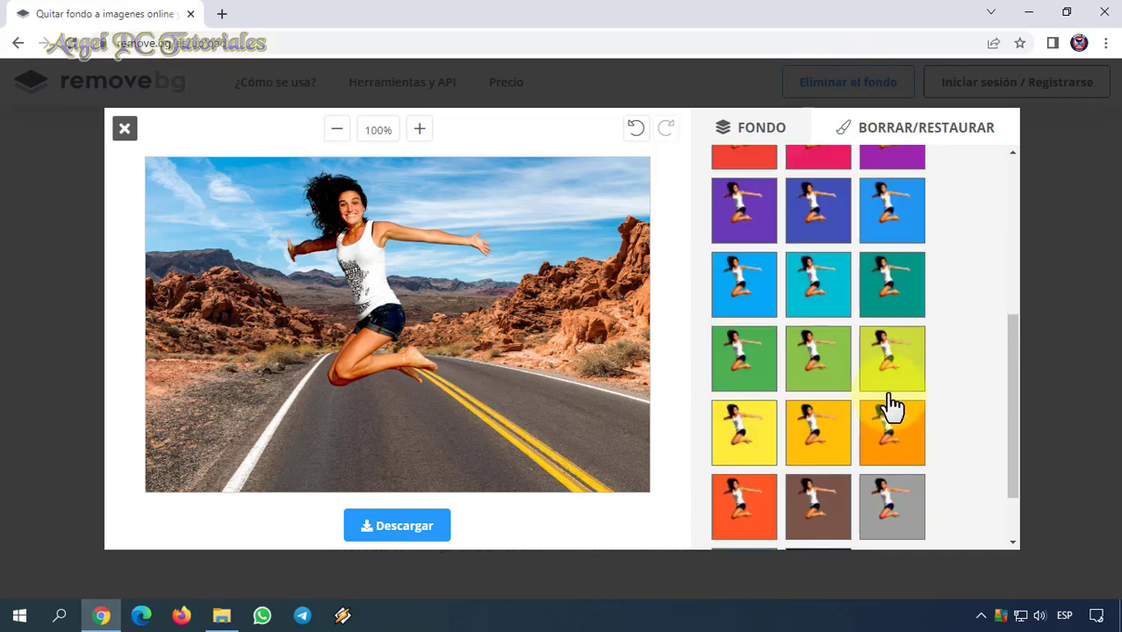
left_click(759, 444)
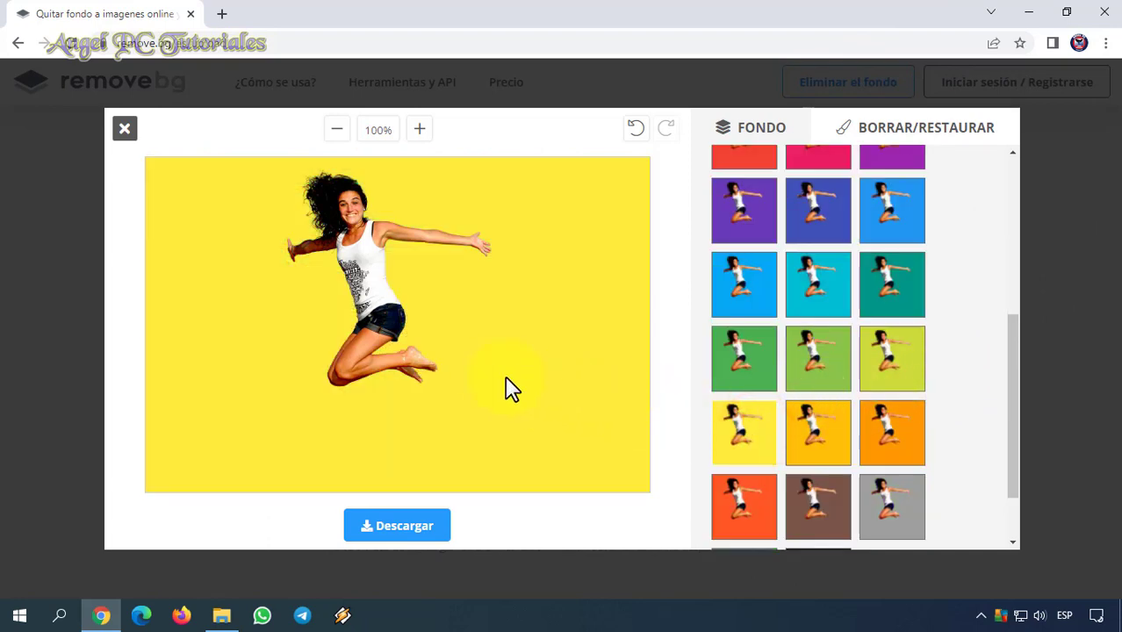
scroll(907, 425, "up", 3)
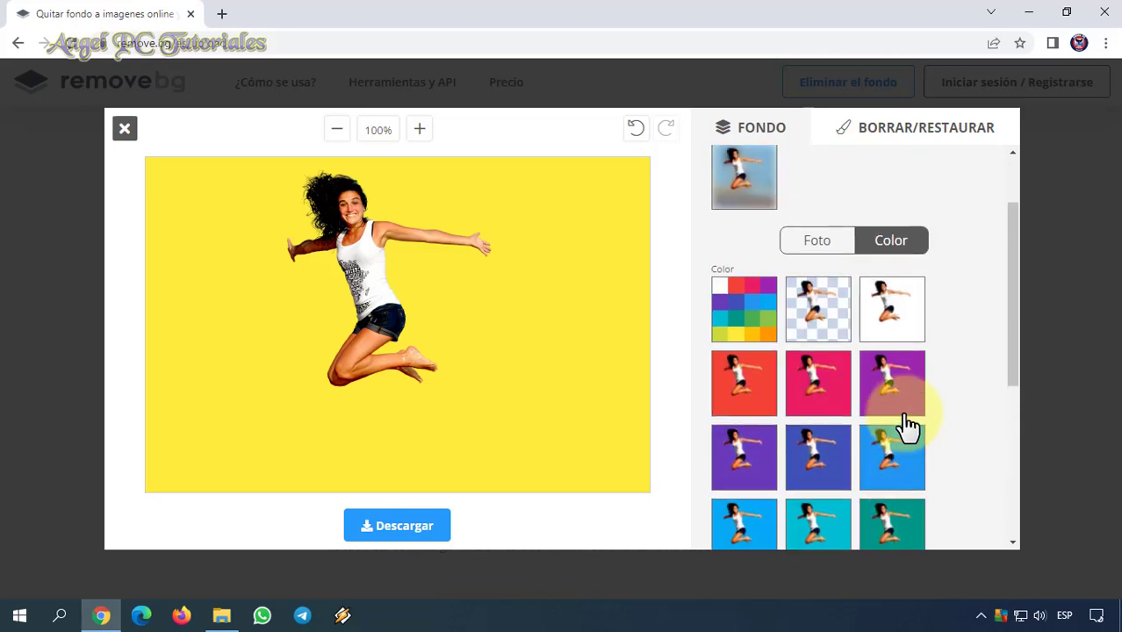
scroll(891, 351, "up", 1)
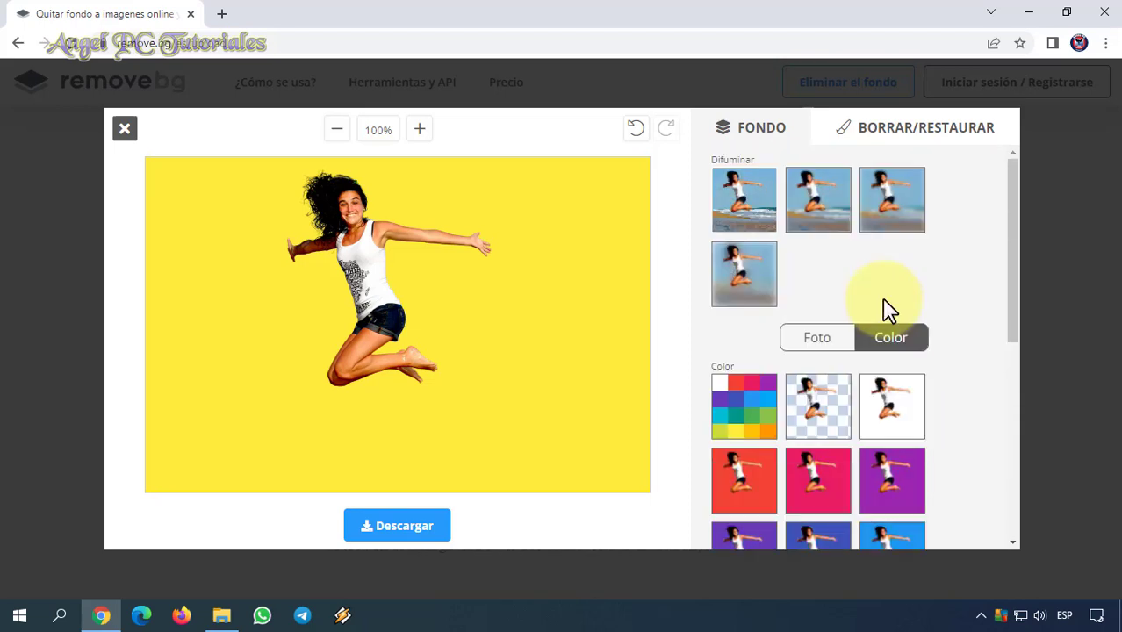
Back in Foto, upload beach-island-palm-trees-sand-wallpaper-preview from Descargas via Subir fondo.
left_click(816, 341)
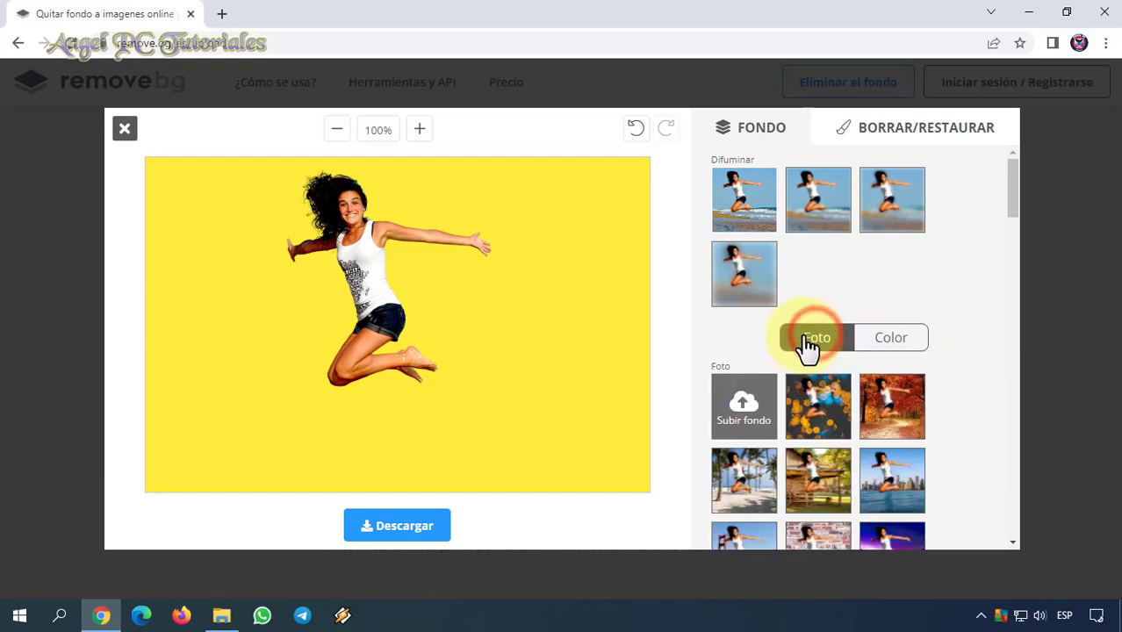
left_click(744, 425)
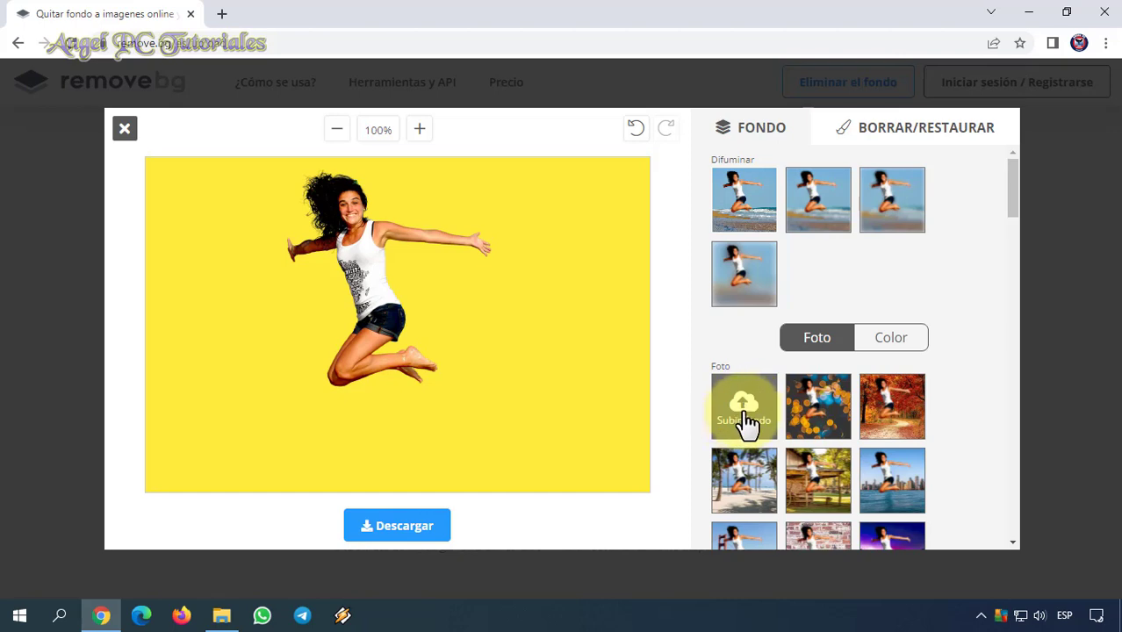
left_click(746, 423)
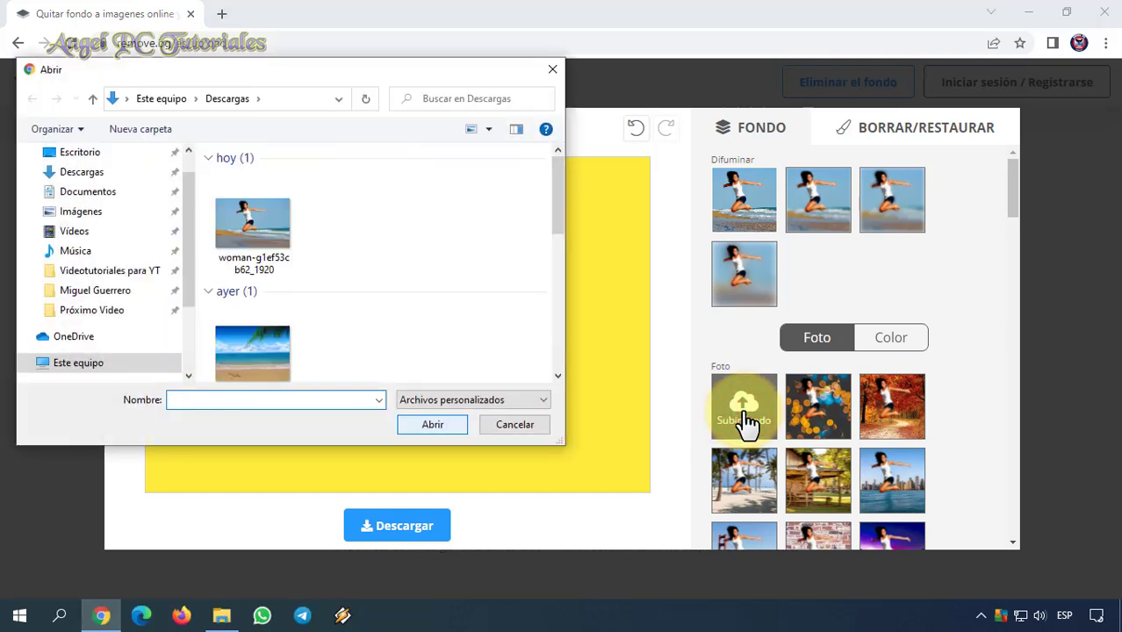
scroll(373, 309, "down", 3)
scroll(351, 298, "up", 2)
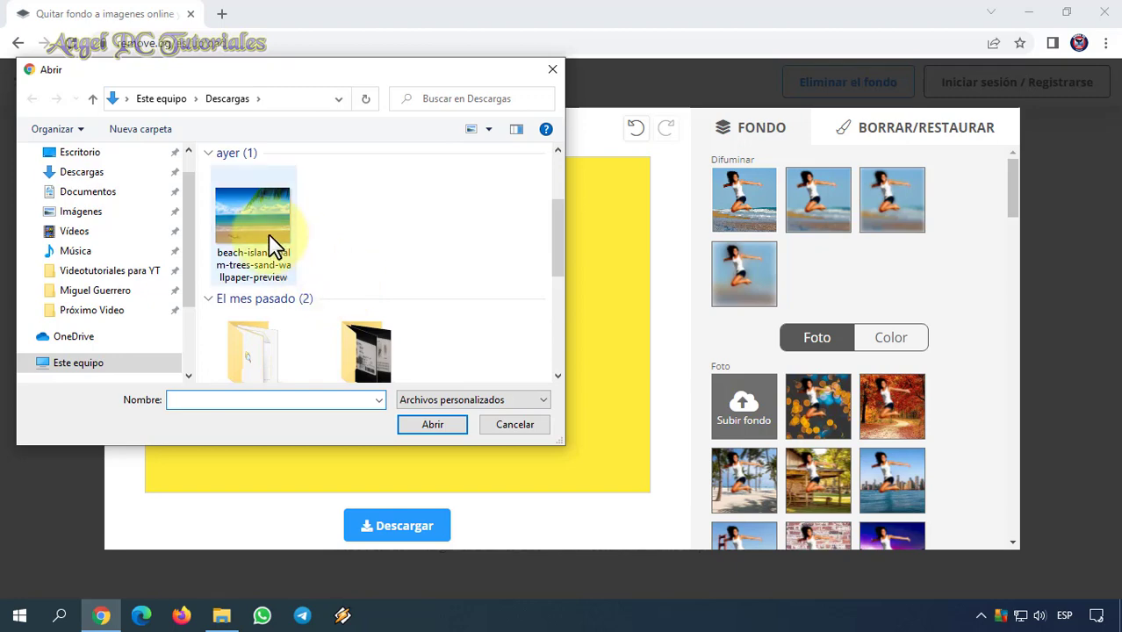
scroll(363, 259, "up", 2)
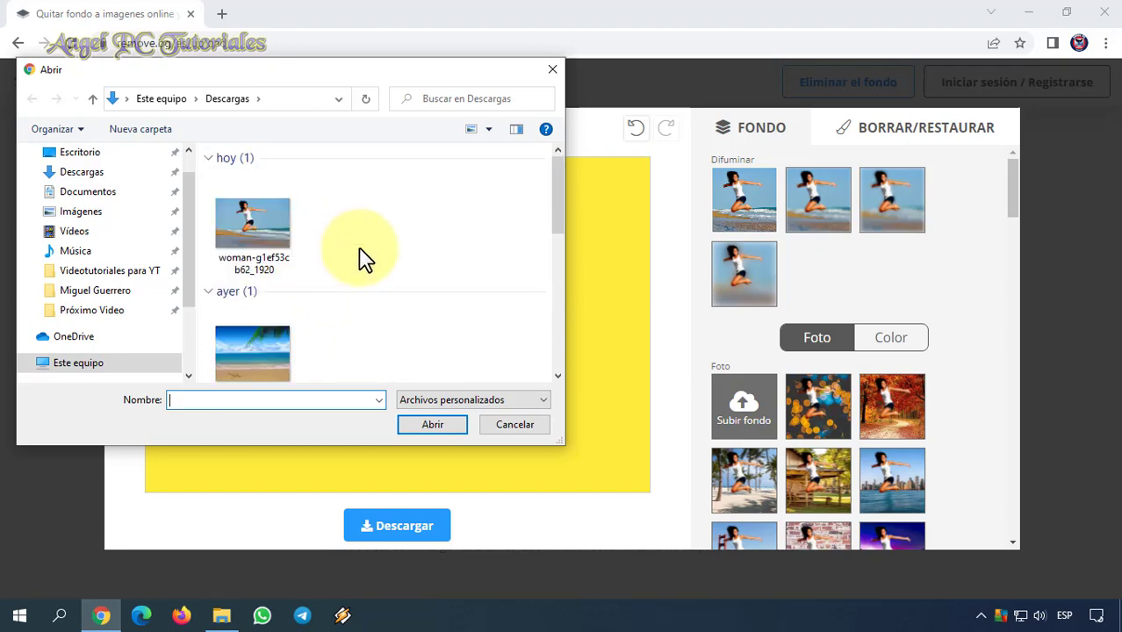
left_click(274, 356)
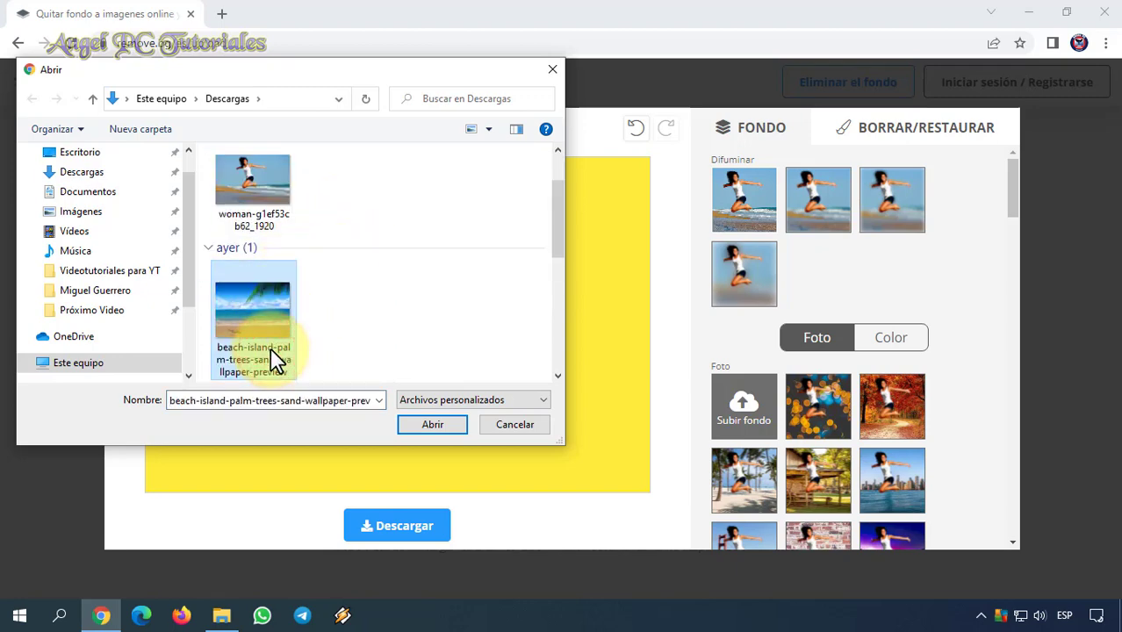
left_click(443, 427)
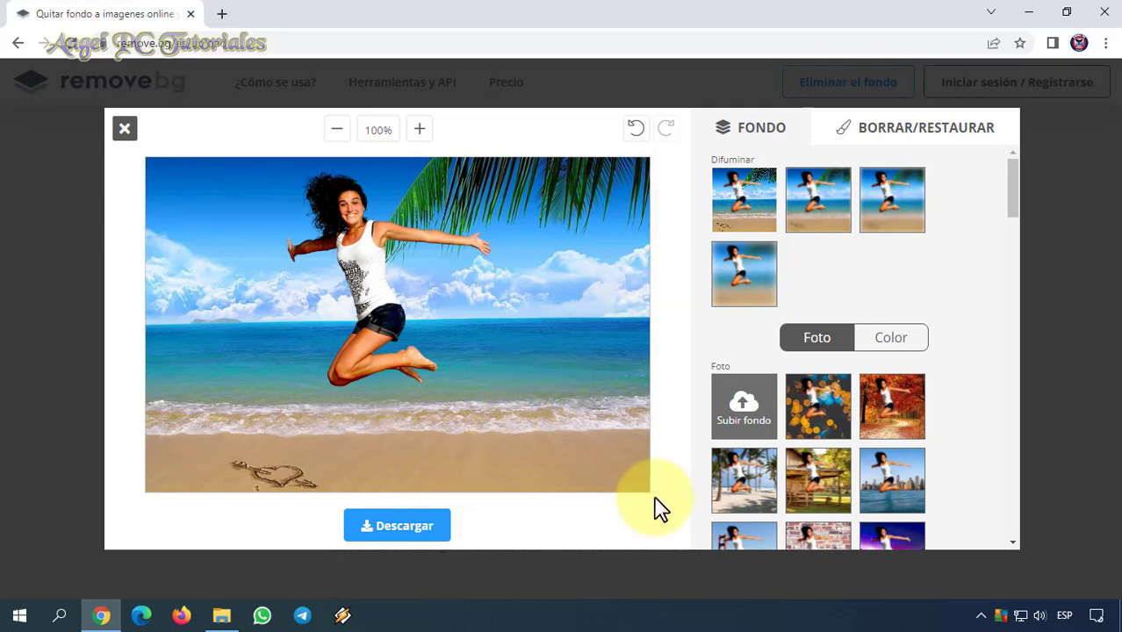
Download the beach composite and open woman-g1ef53cb62_1920-removebg-preview from the Descargas folder.
left_click(414, 537)
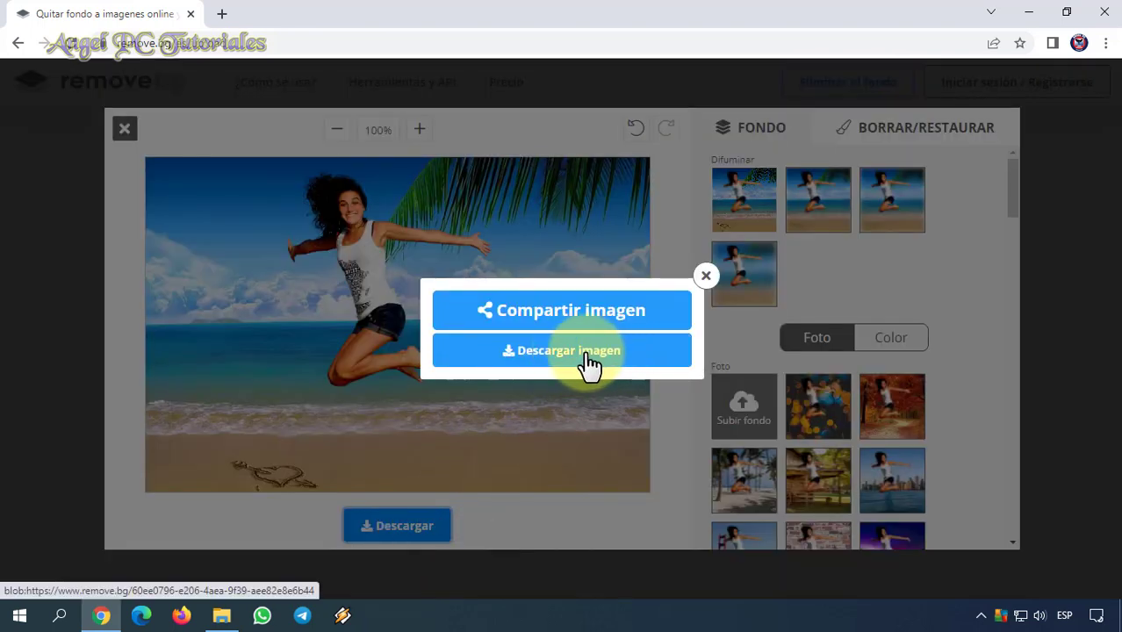
left_click(584, 355)
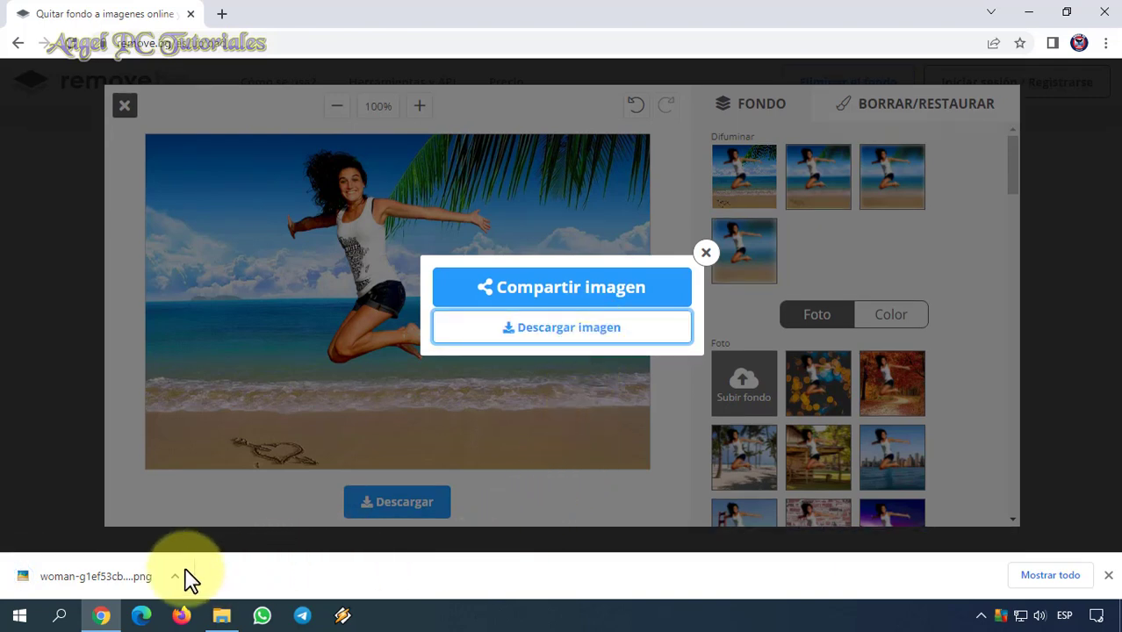
left_click(221, 617)
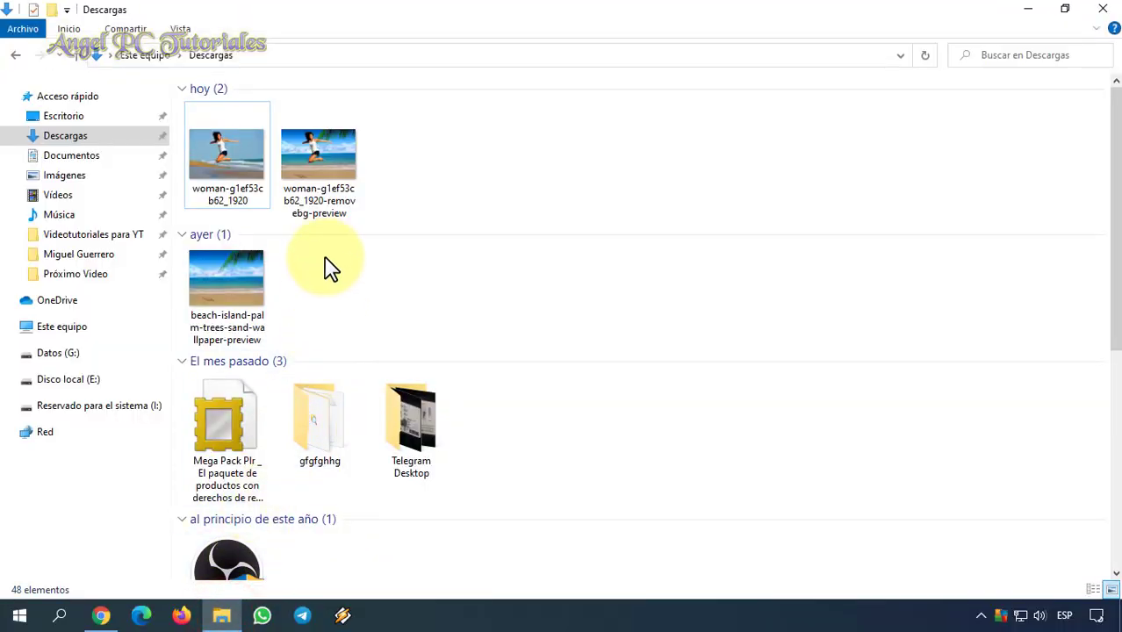
double_click(320, 174)
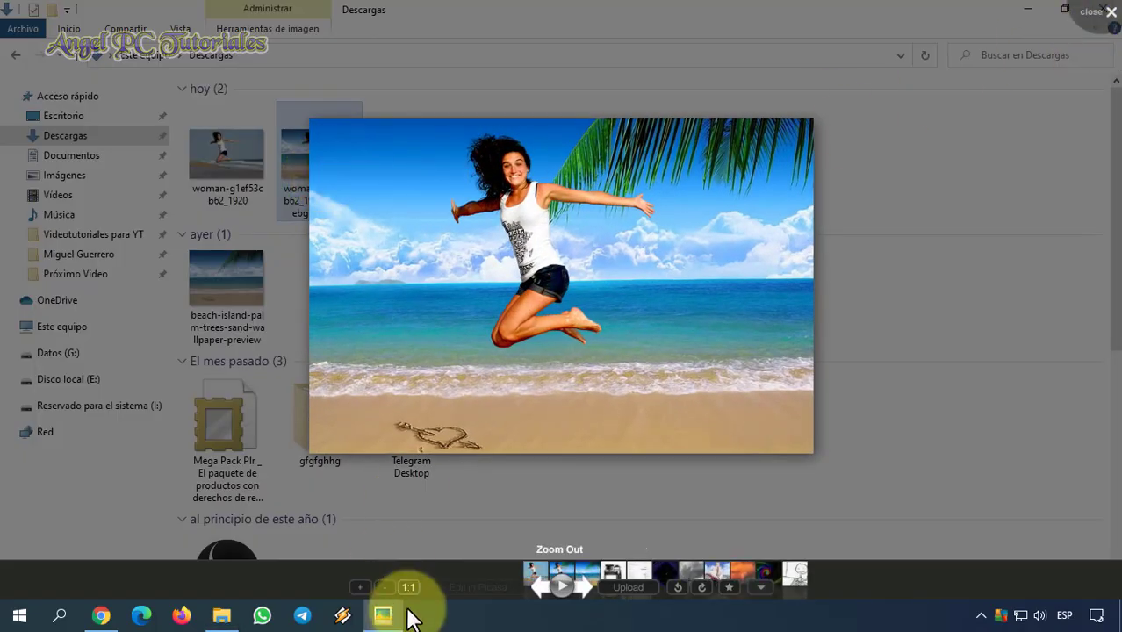
left_click(539, 586)
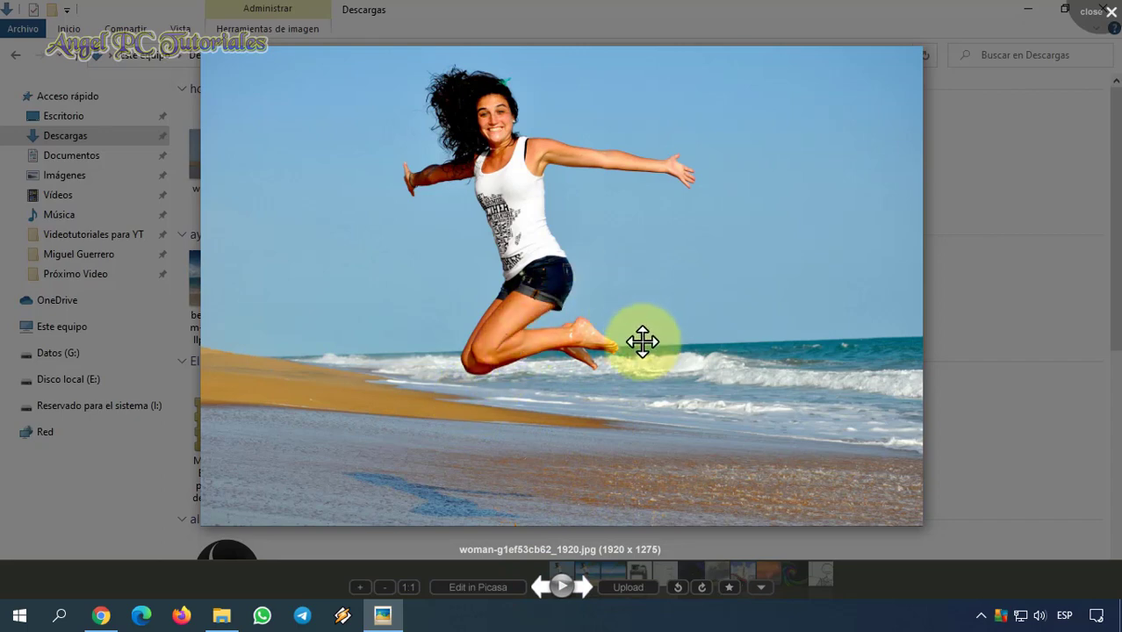
left_click(588, 598)
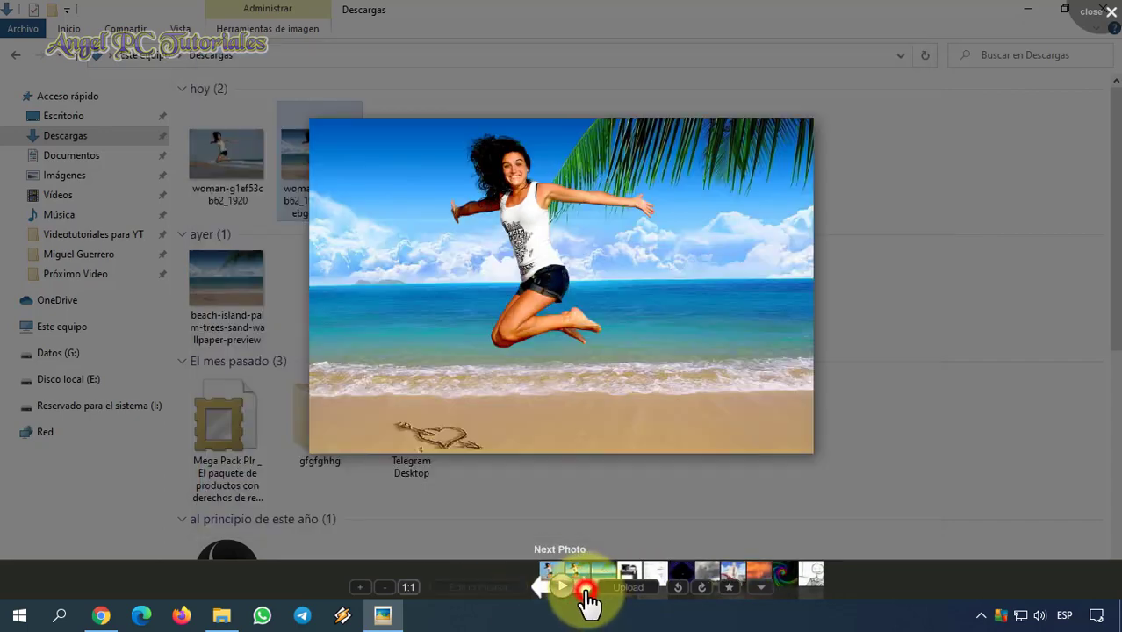